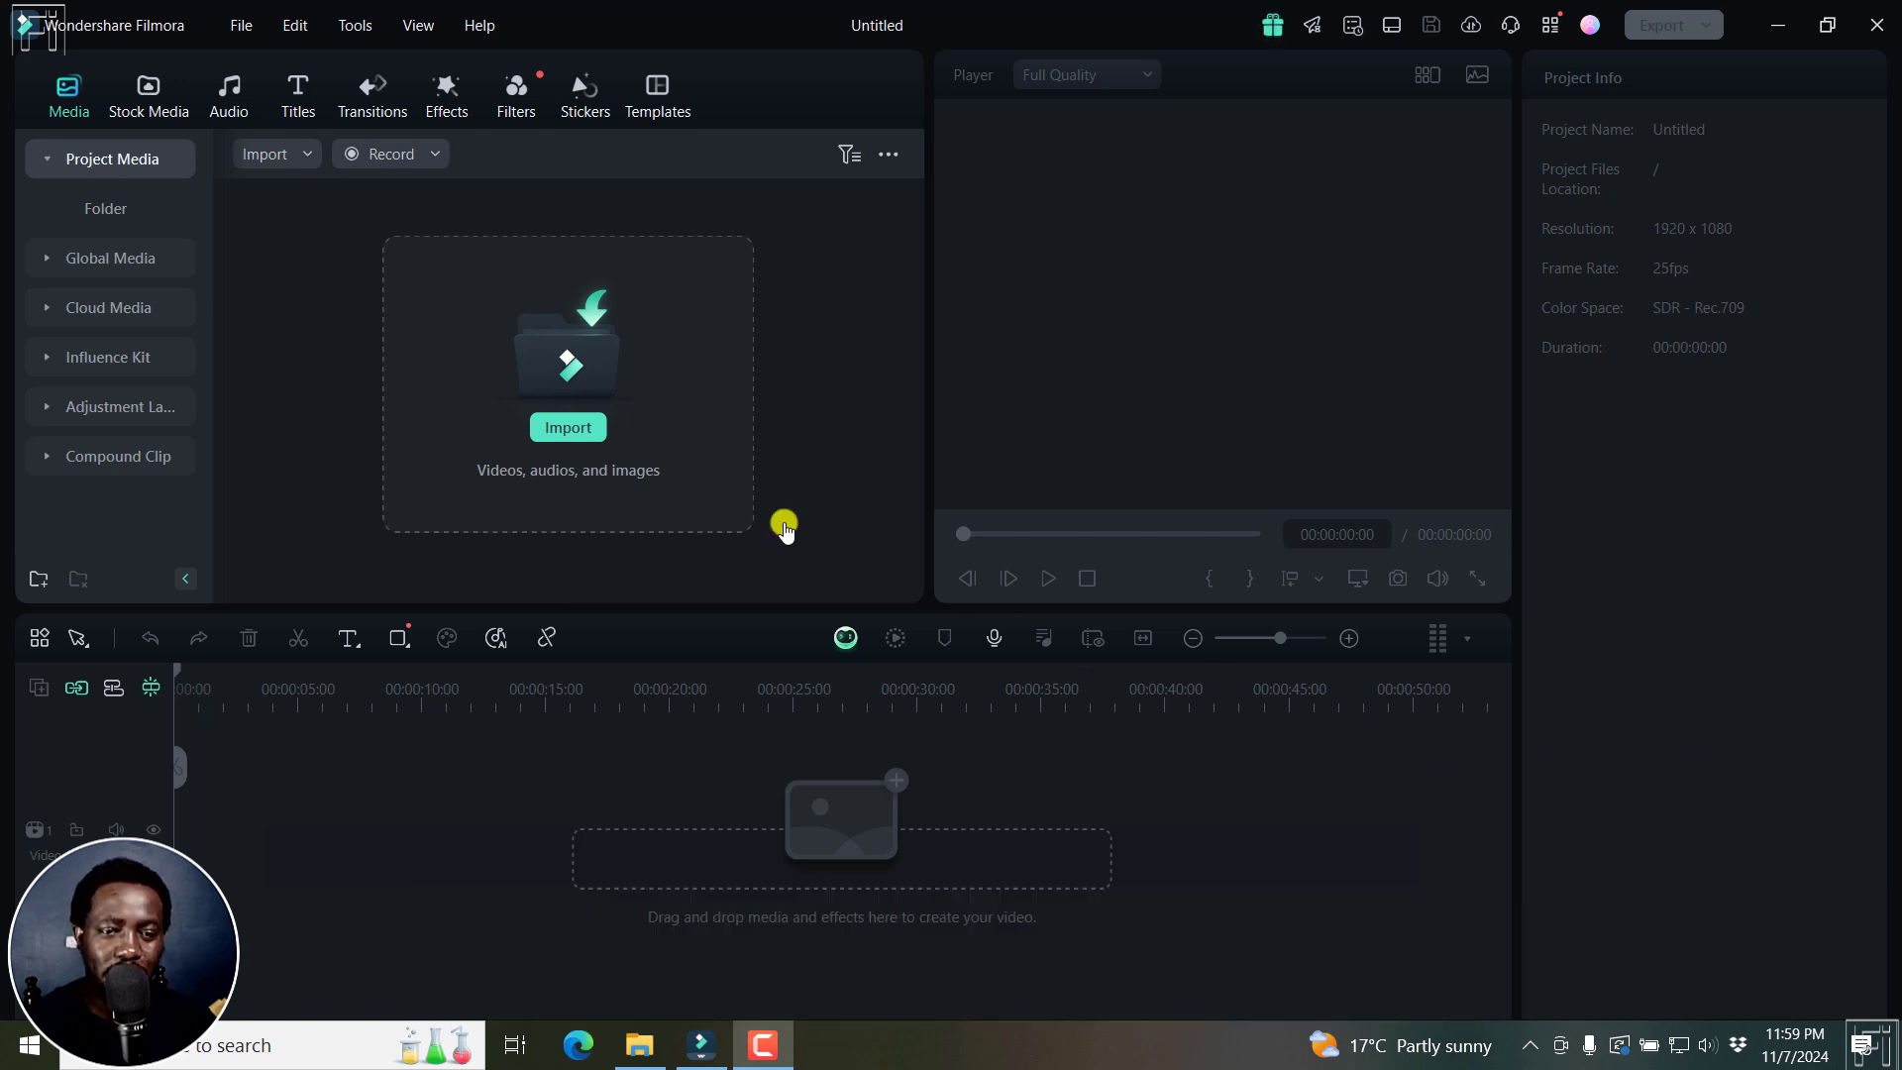
Import Car number plate Tutorial.mp4 into the project's media library.
click(544, 384)
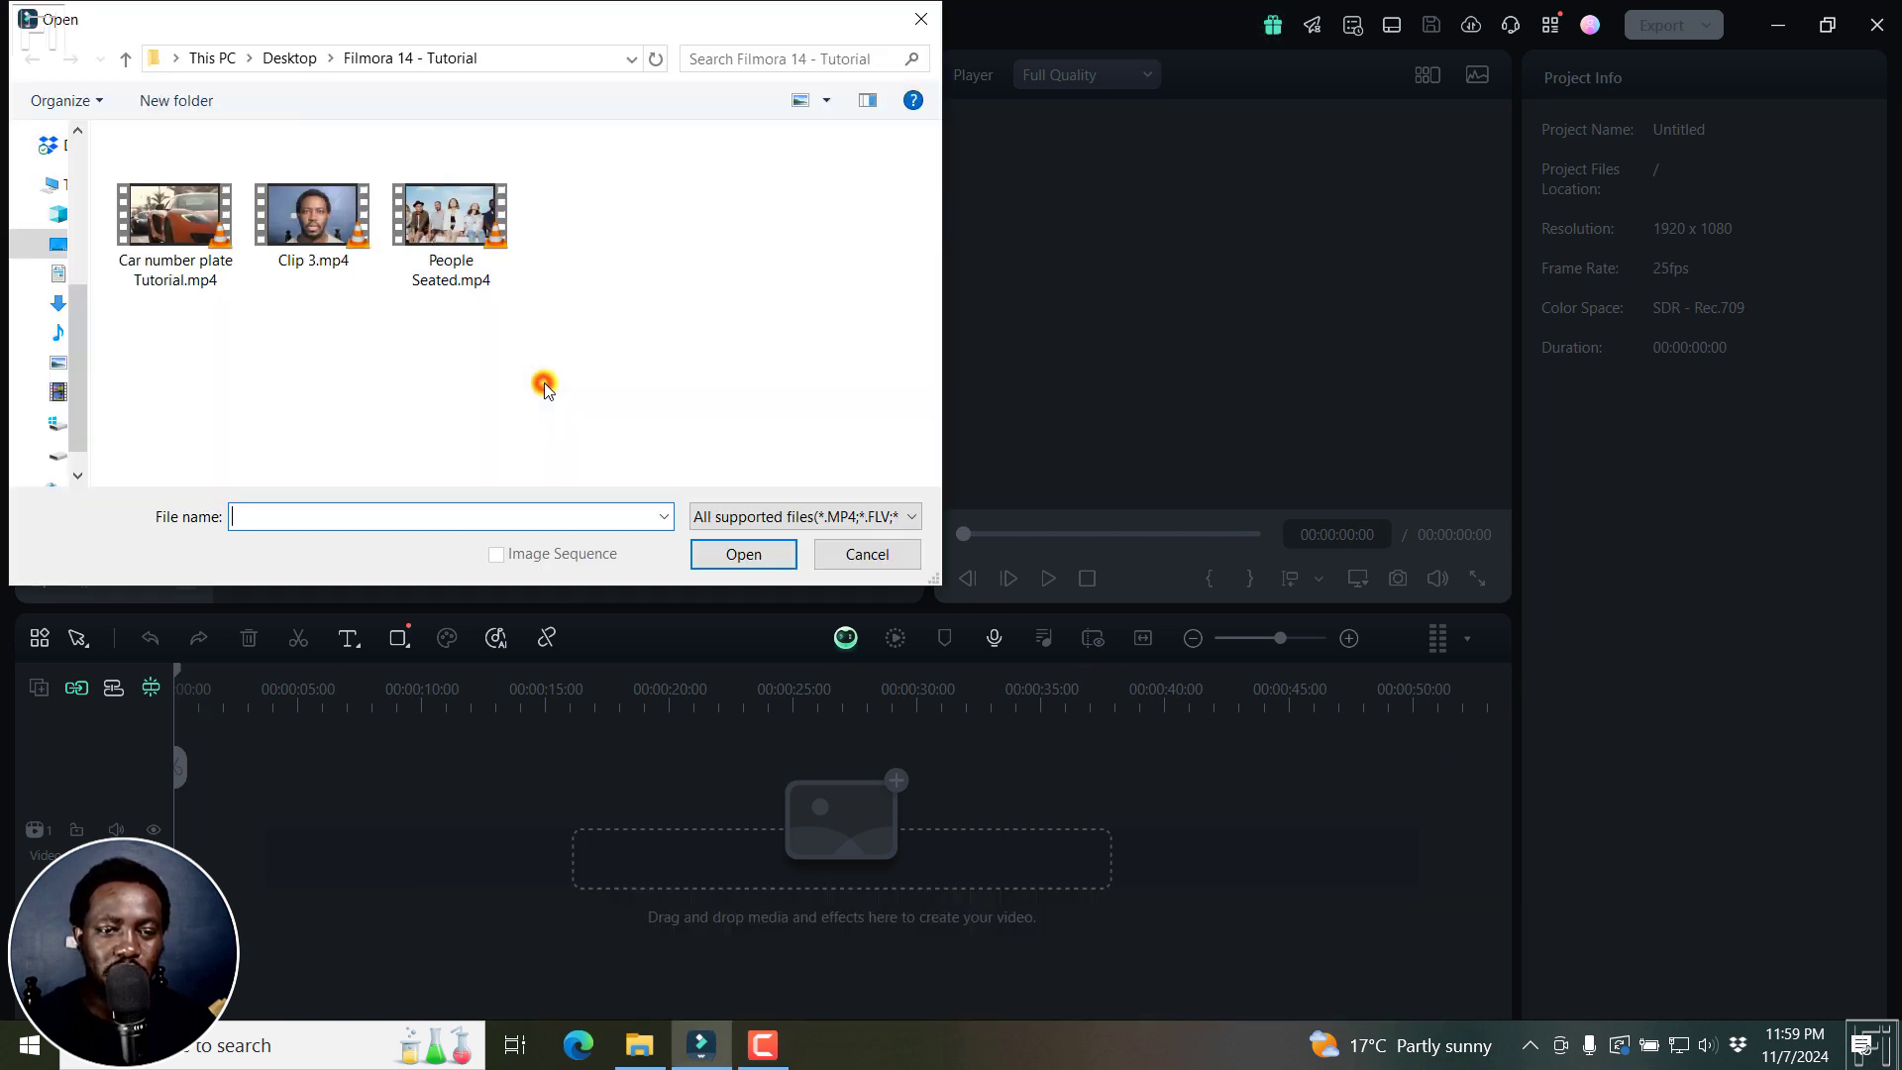
click(191, 228)
click(741, 556)
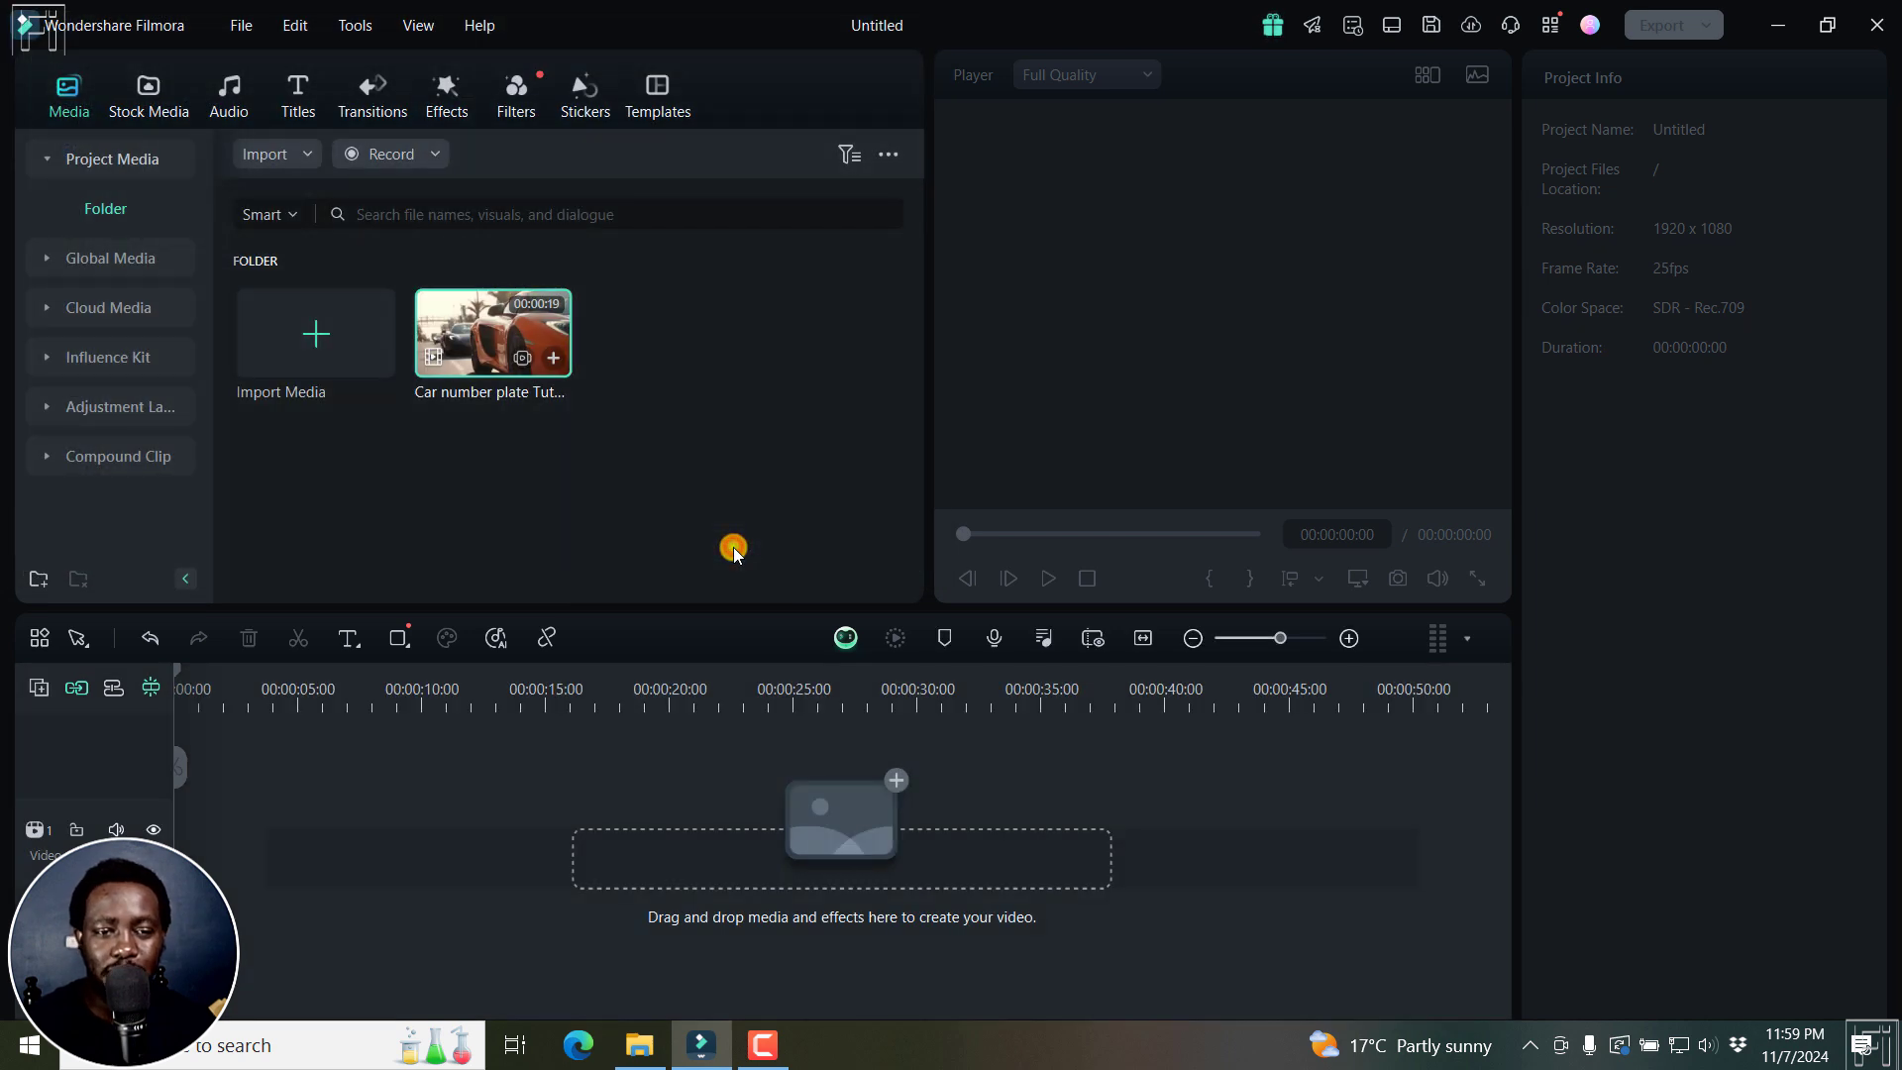
Add the clip to the timeline, keeping the 1920x1080 25fps project settings, and fit the view.
click(553, 358)
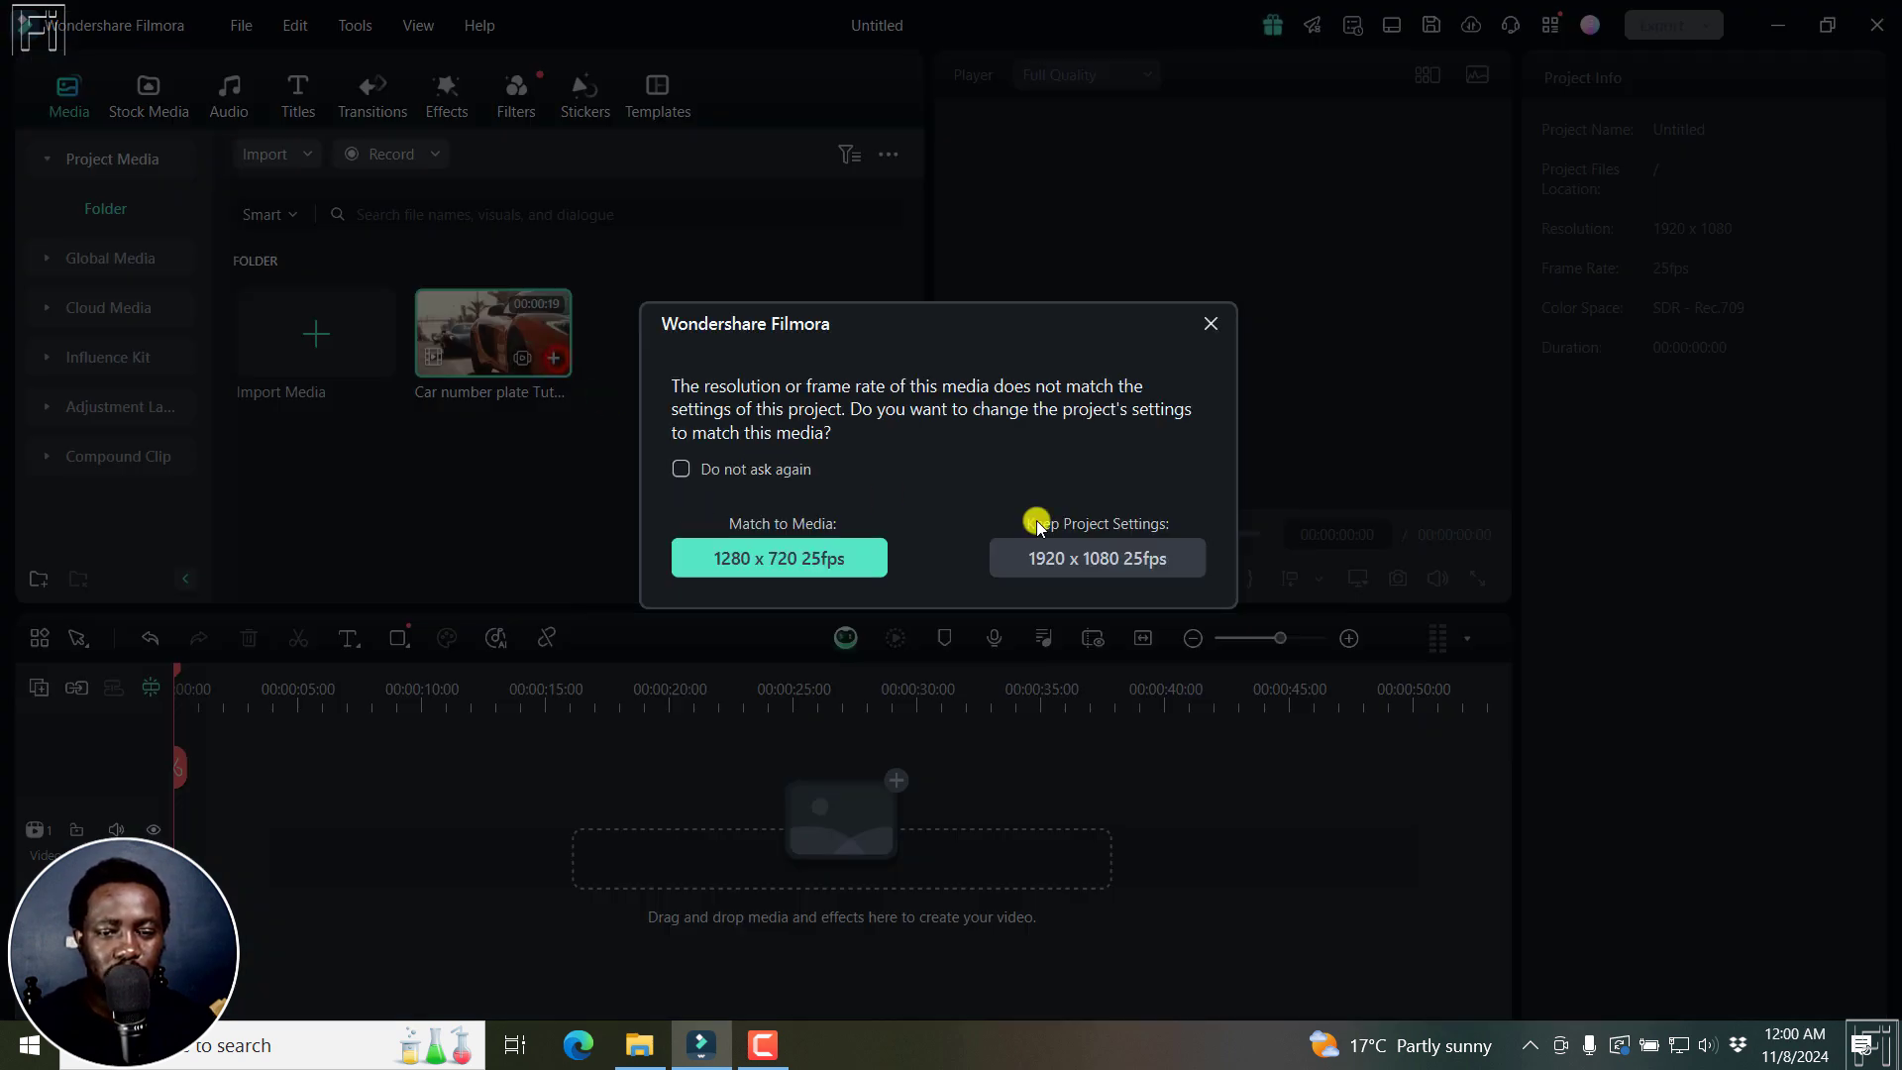
click(1052, 551)
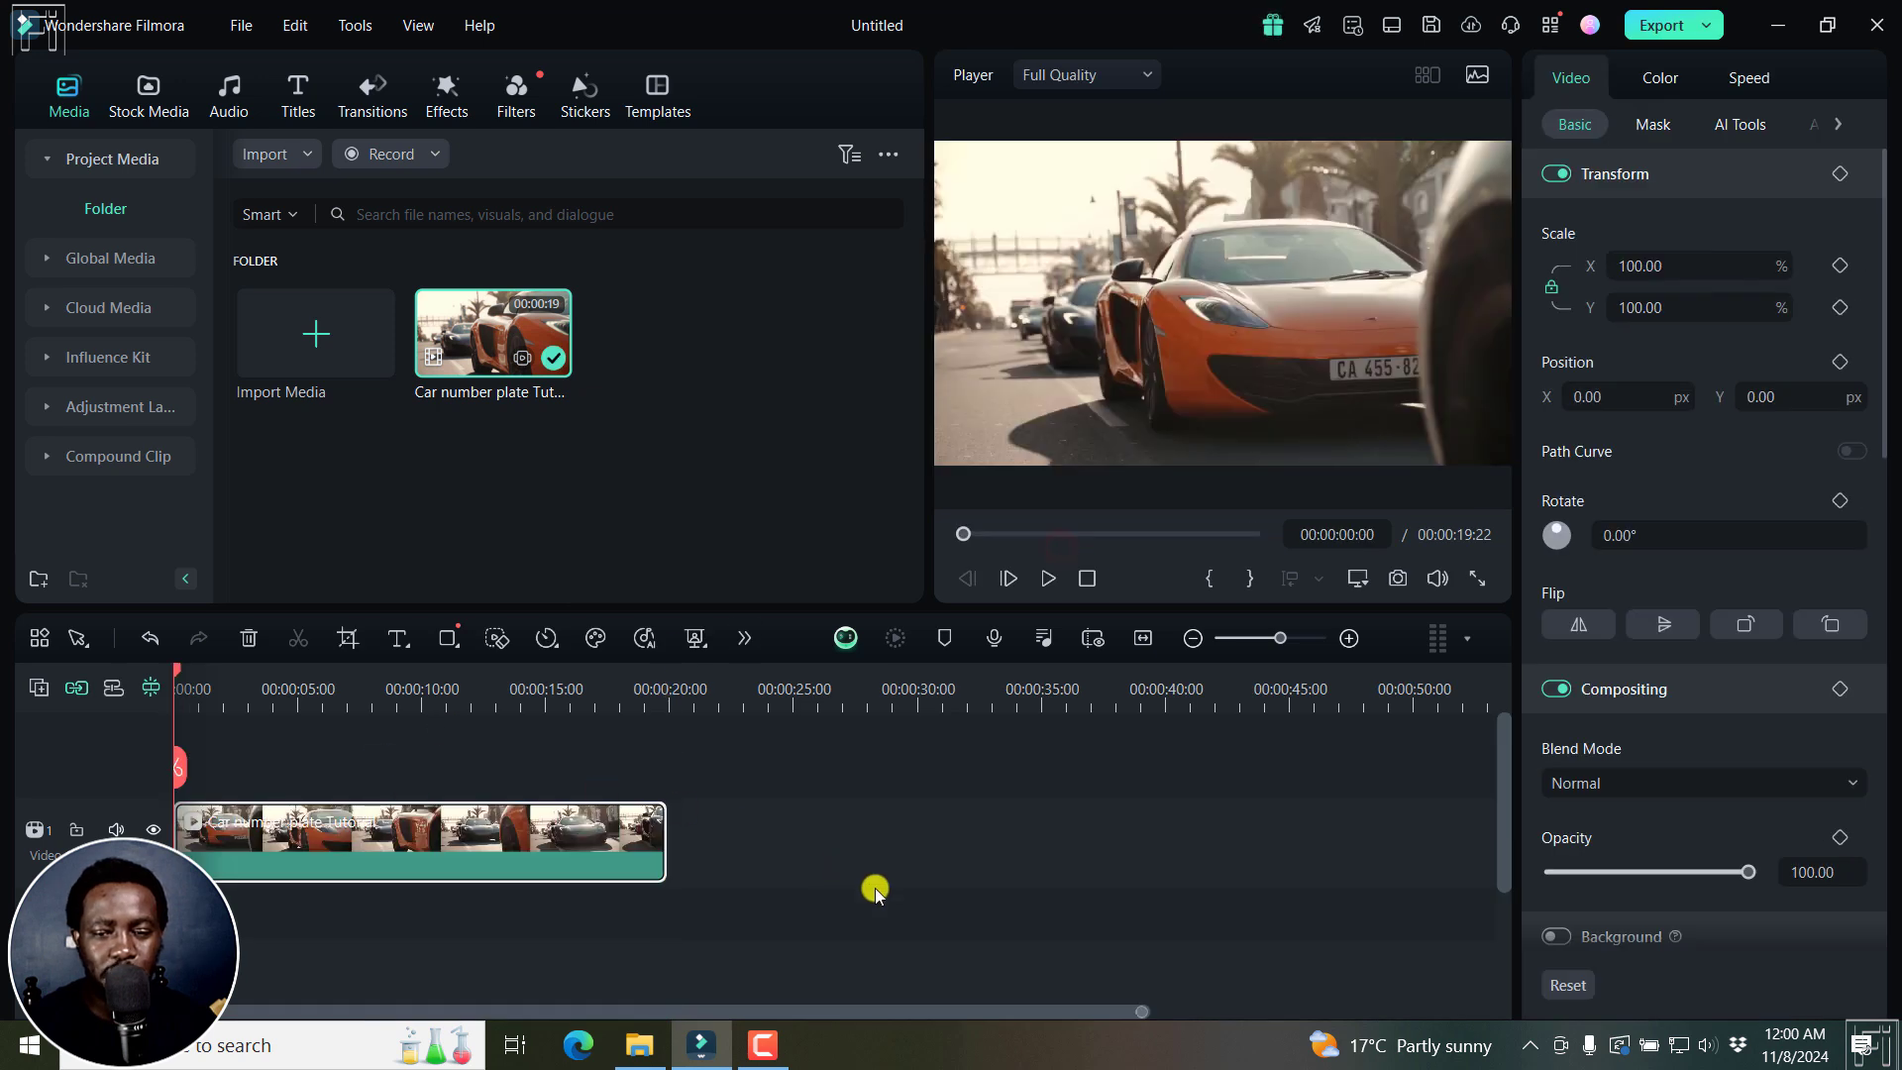
click(1143, 638)
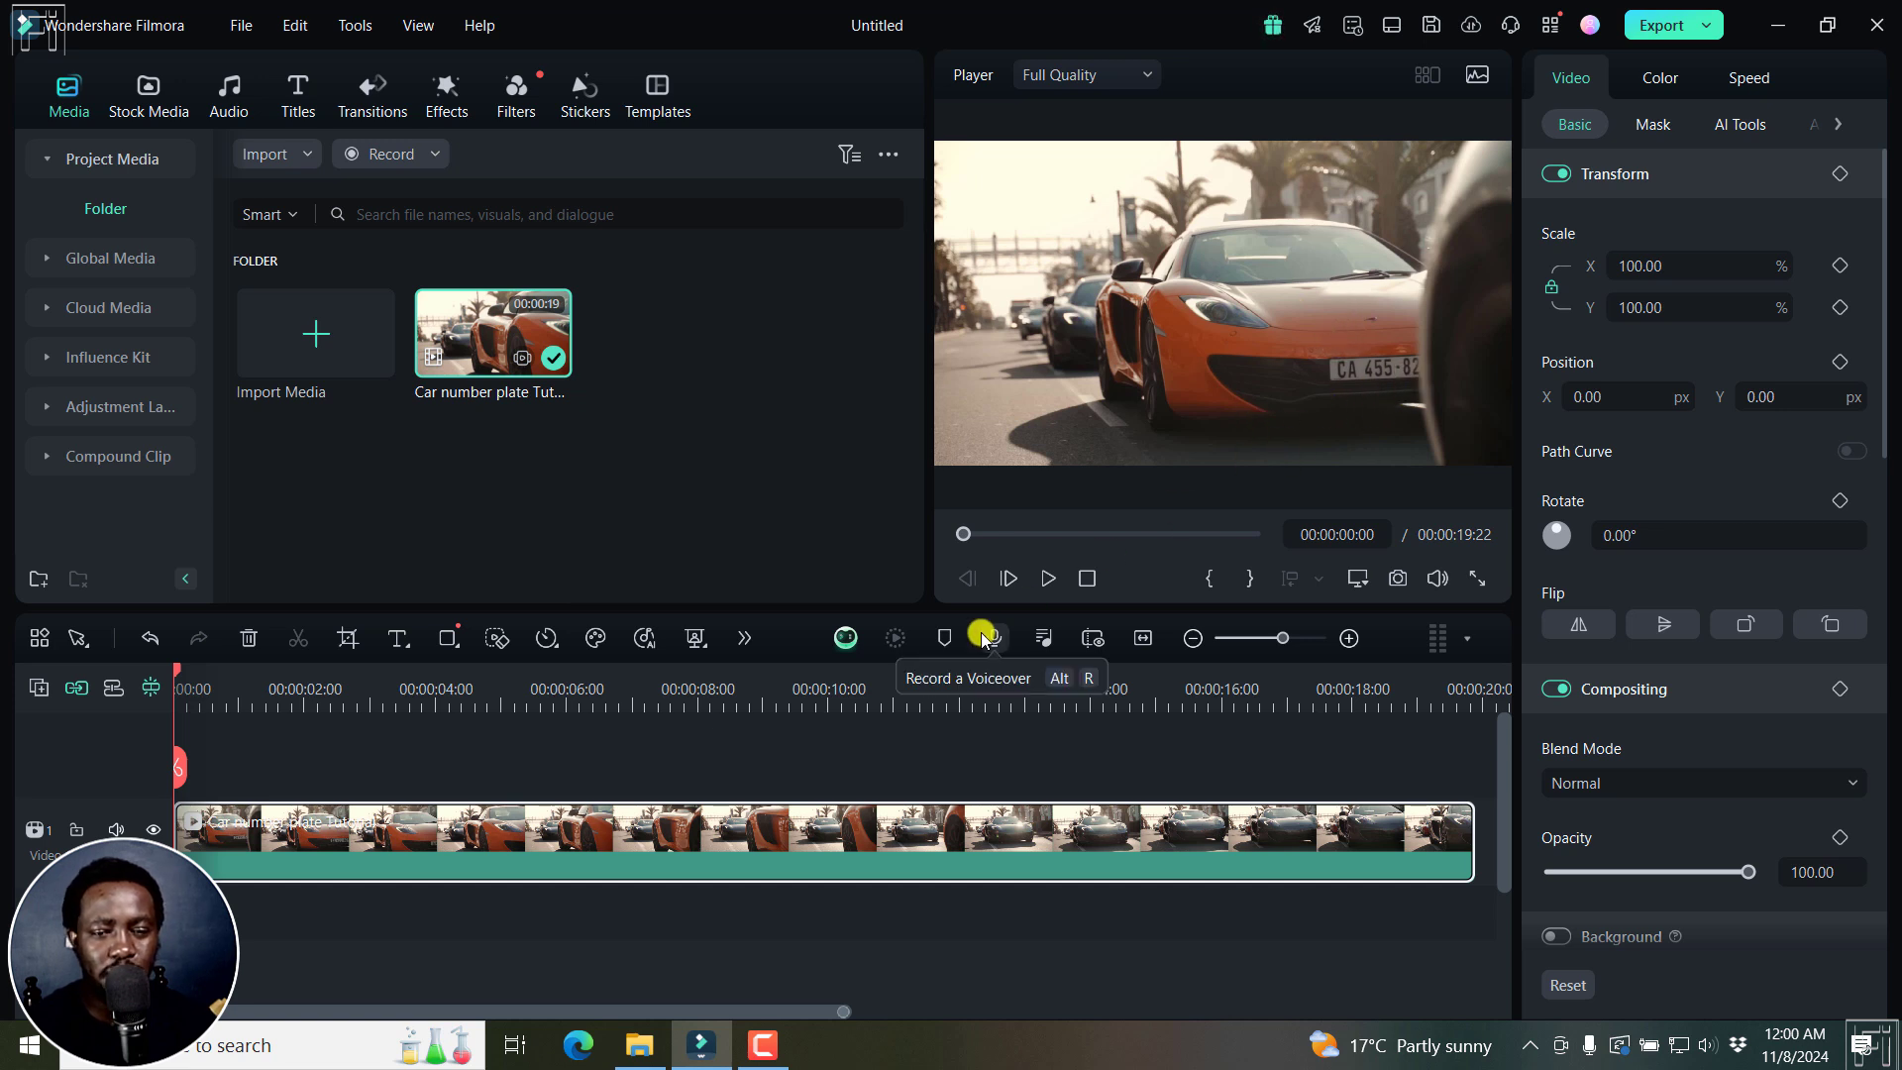
Split the car clip at 00:00:03:02, delete the remainder, and play back the trimmed clip.
key(space)
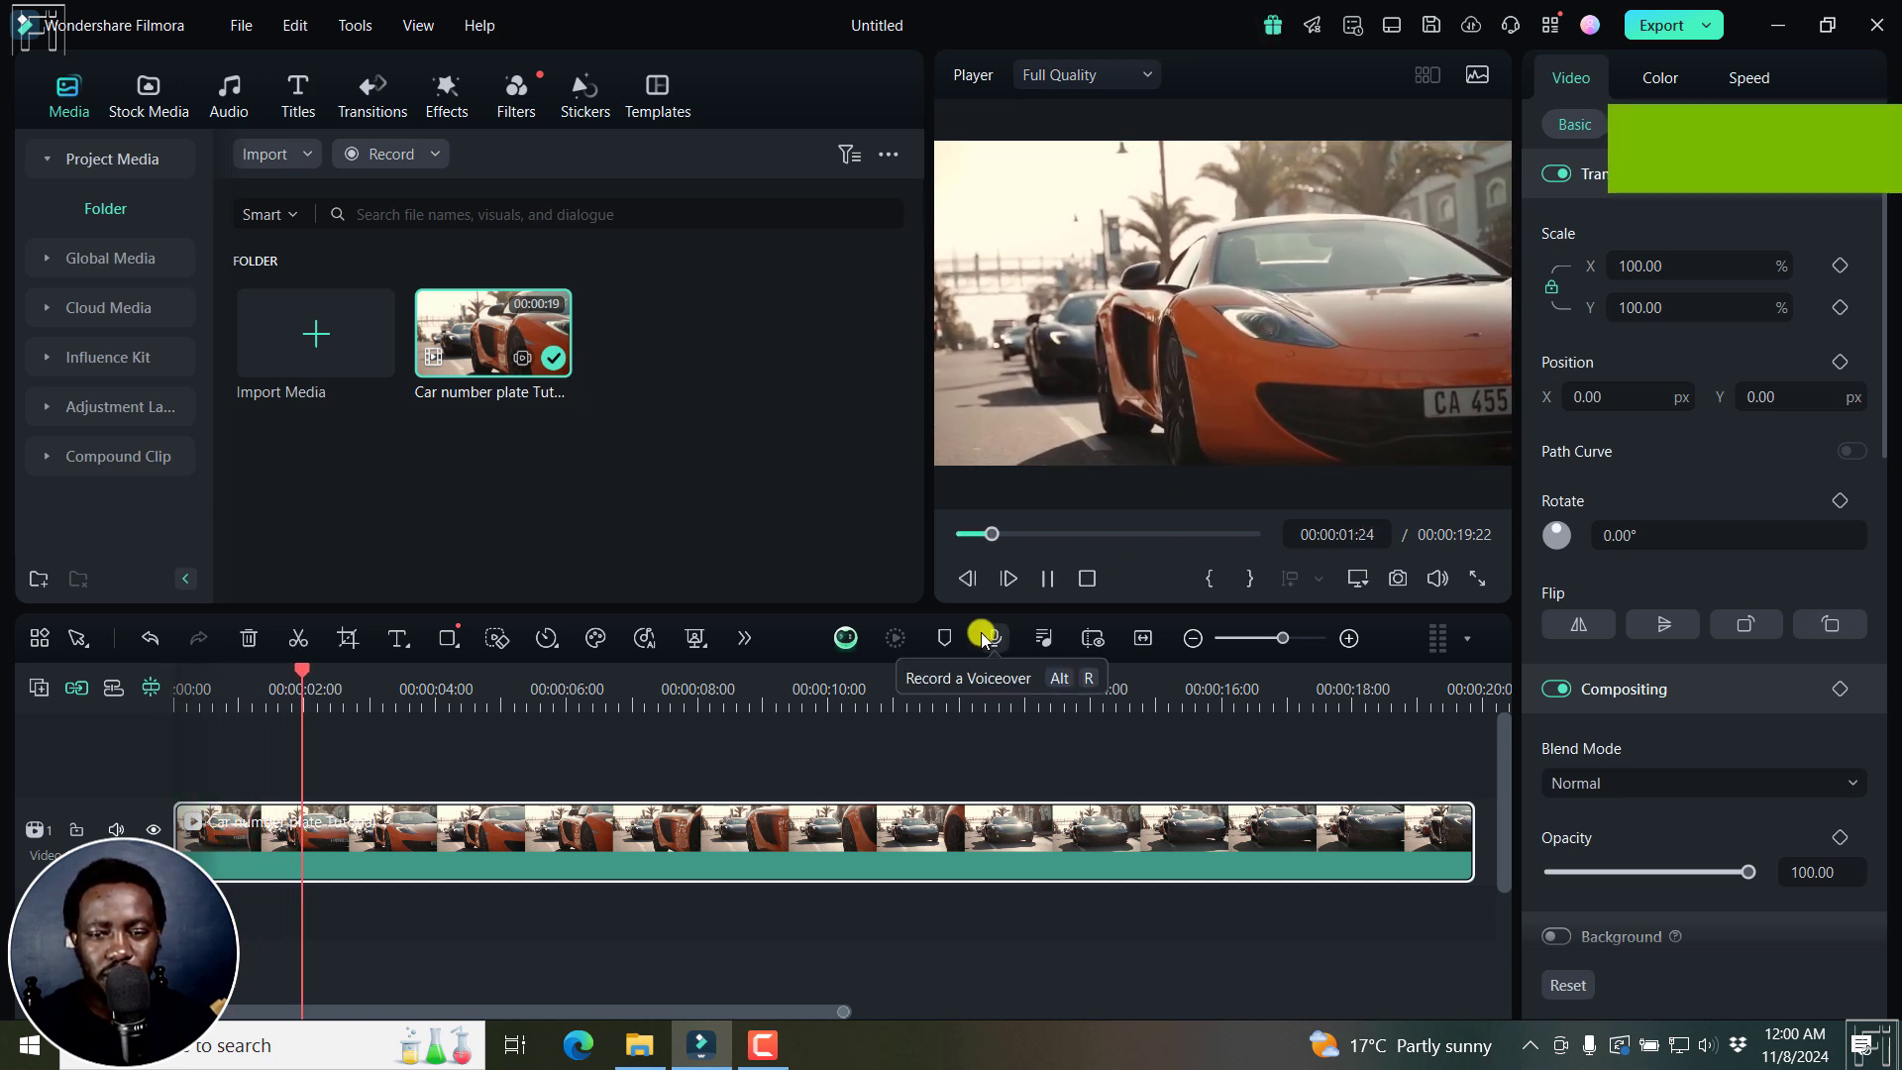
key(space)
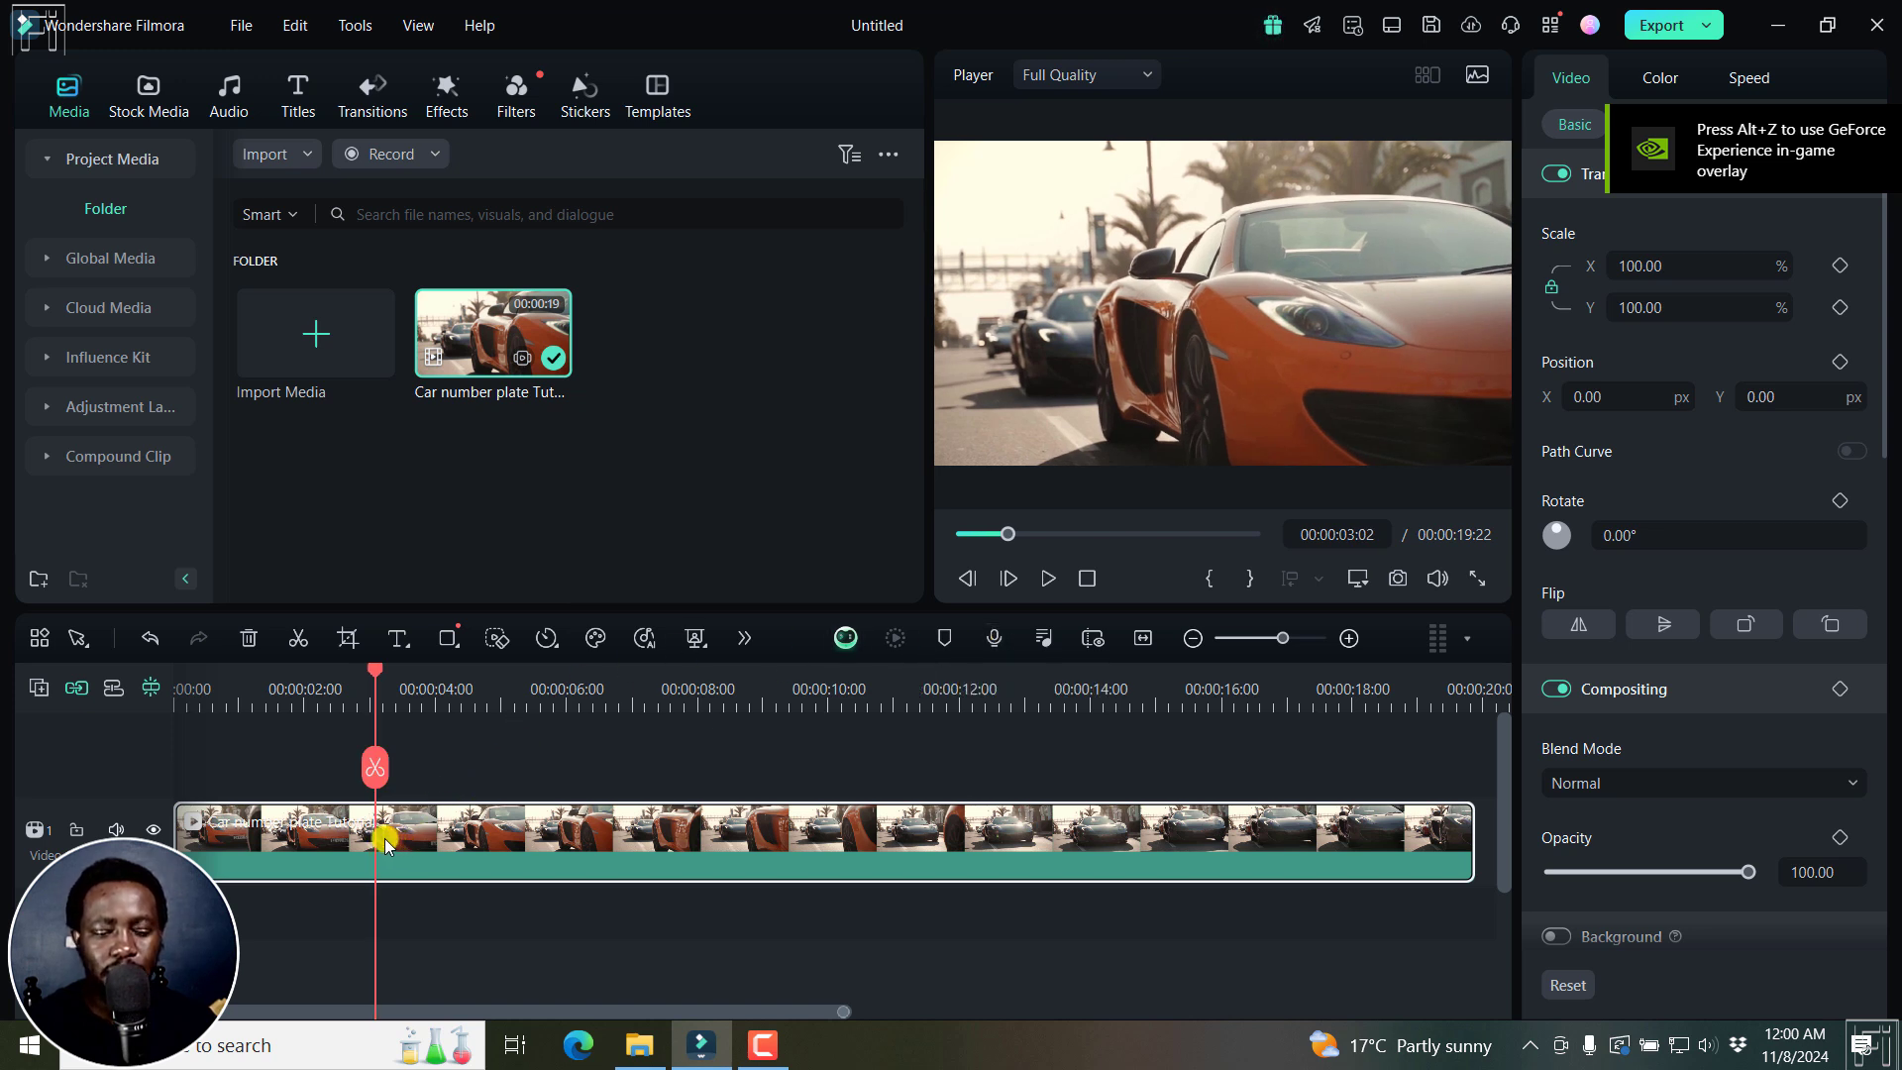
key(c)
click(366, 819)
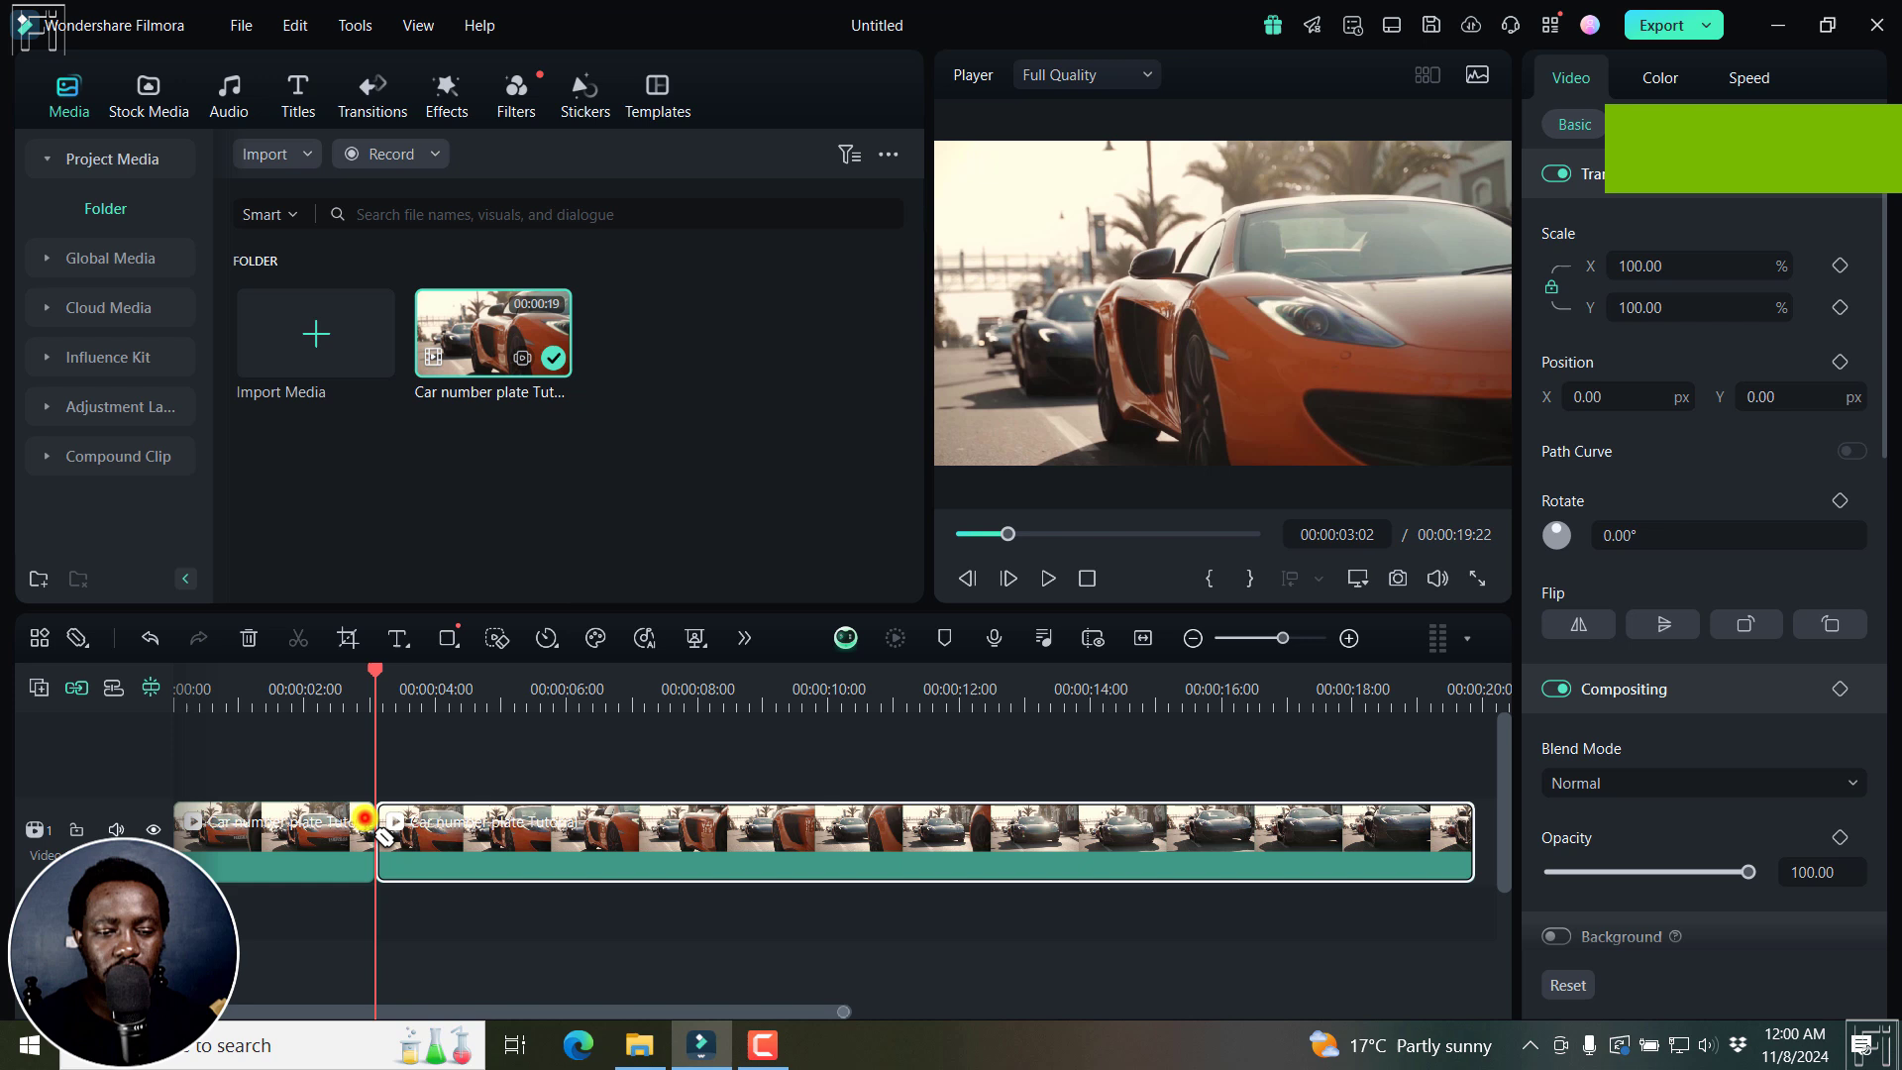
key(v)
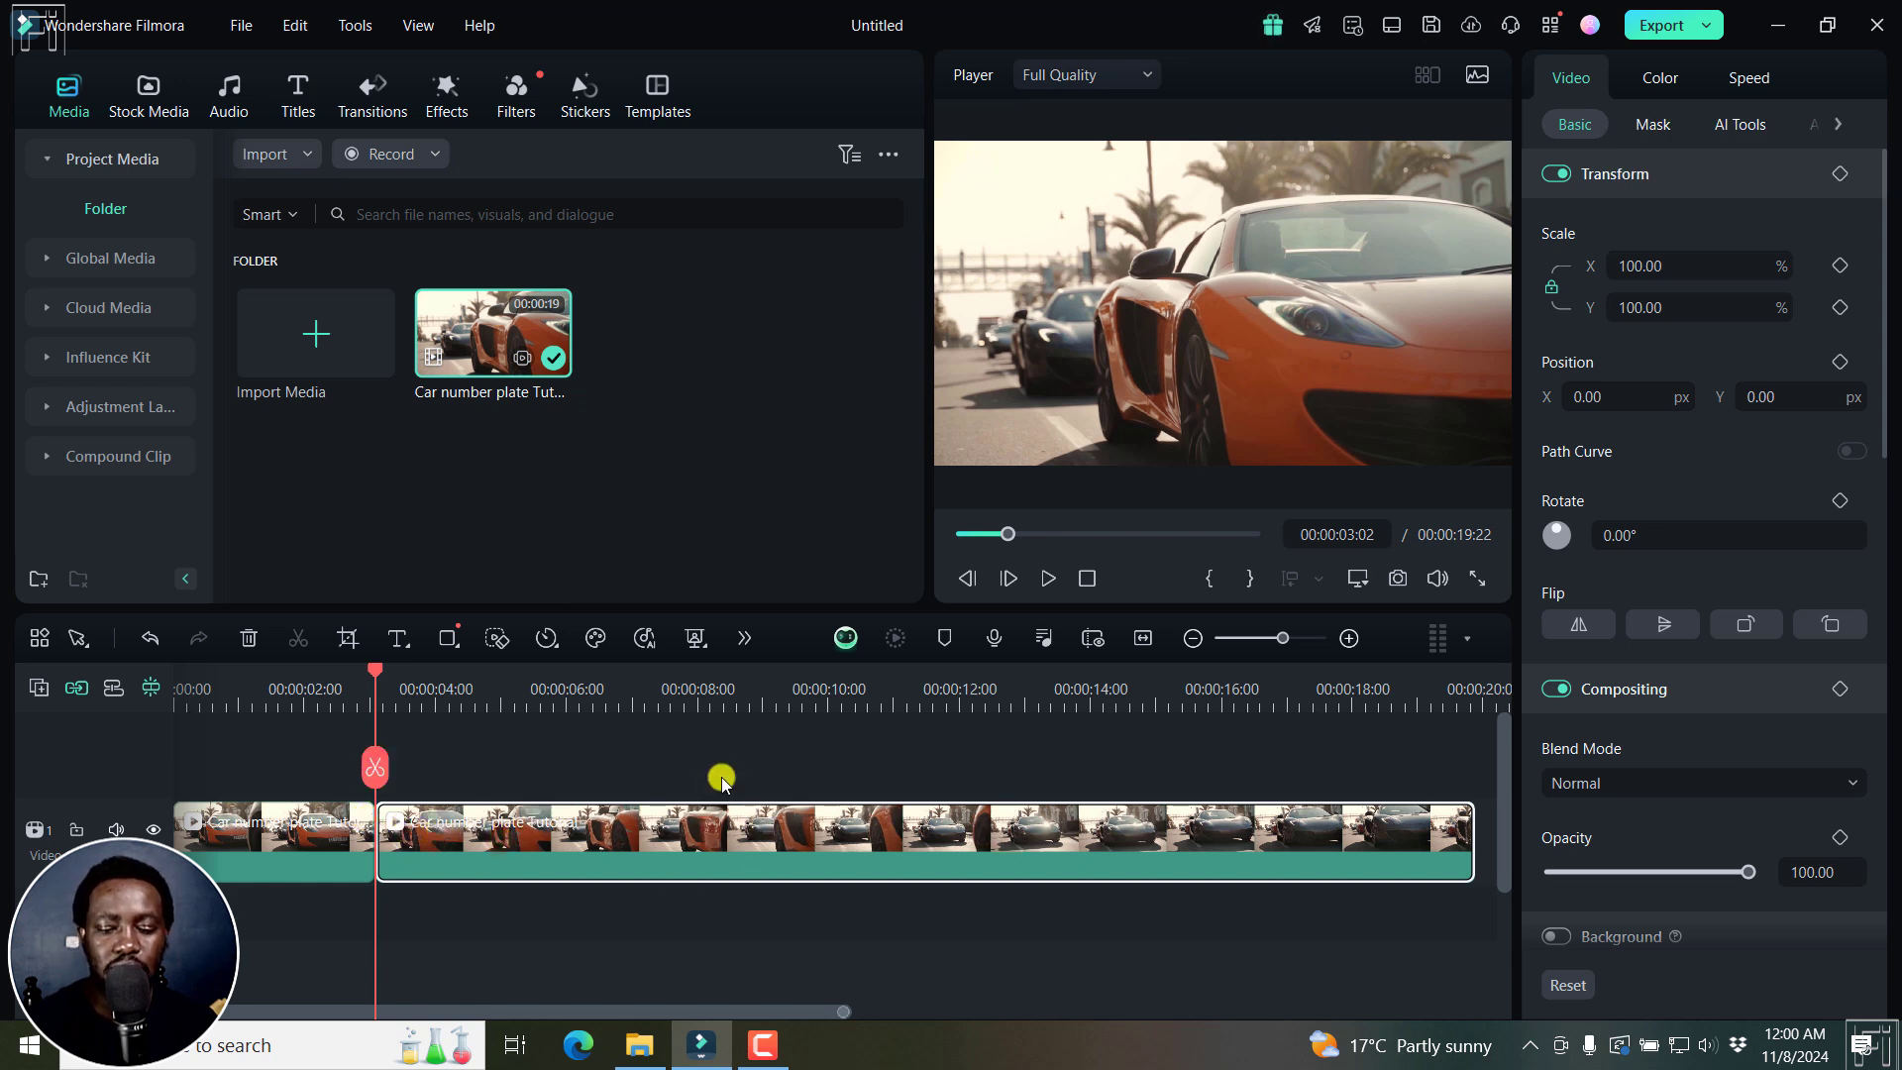
key(Delete)
click(1143, 639)
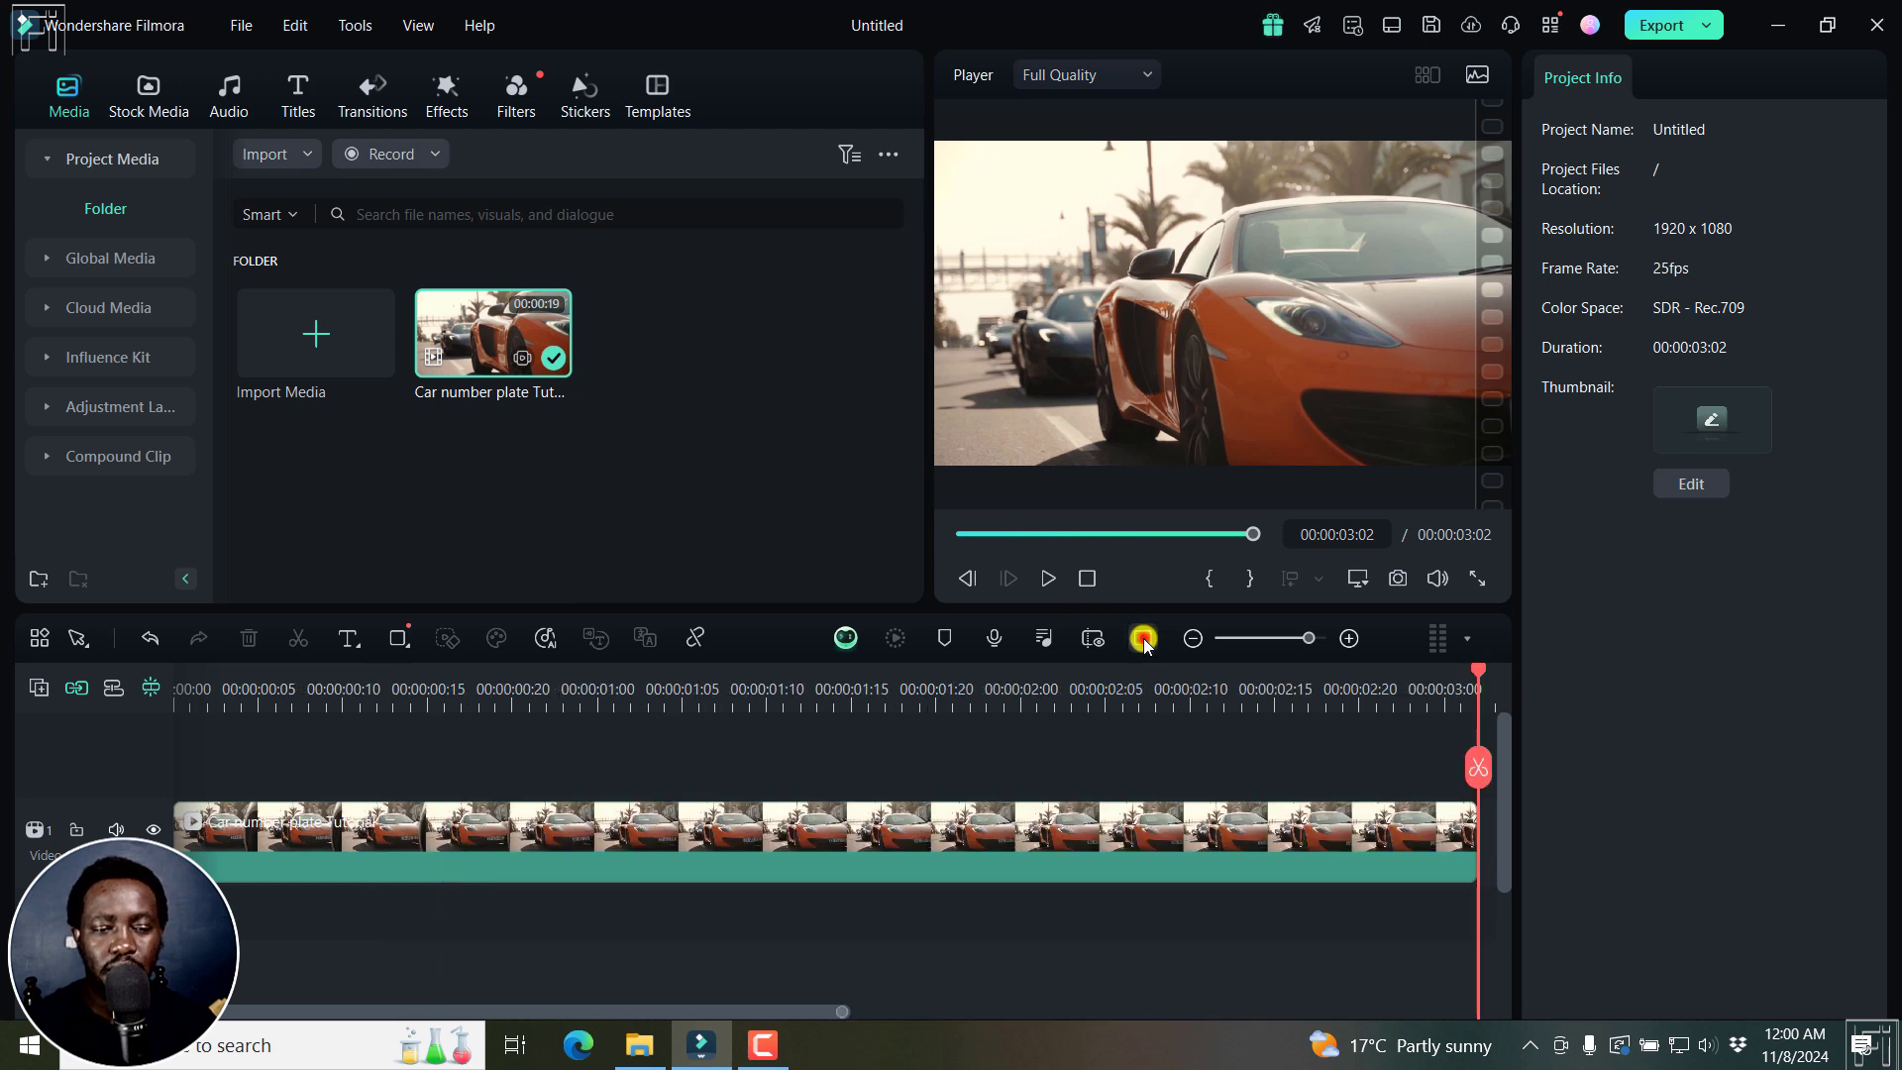
key(Home)
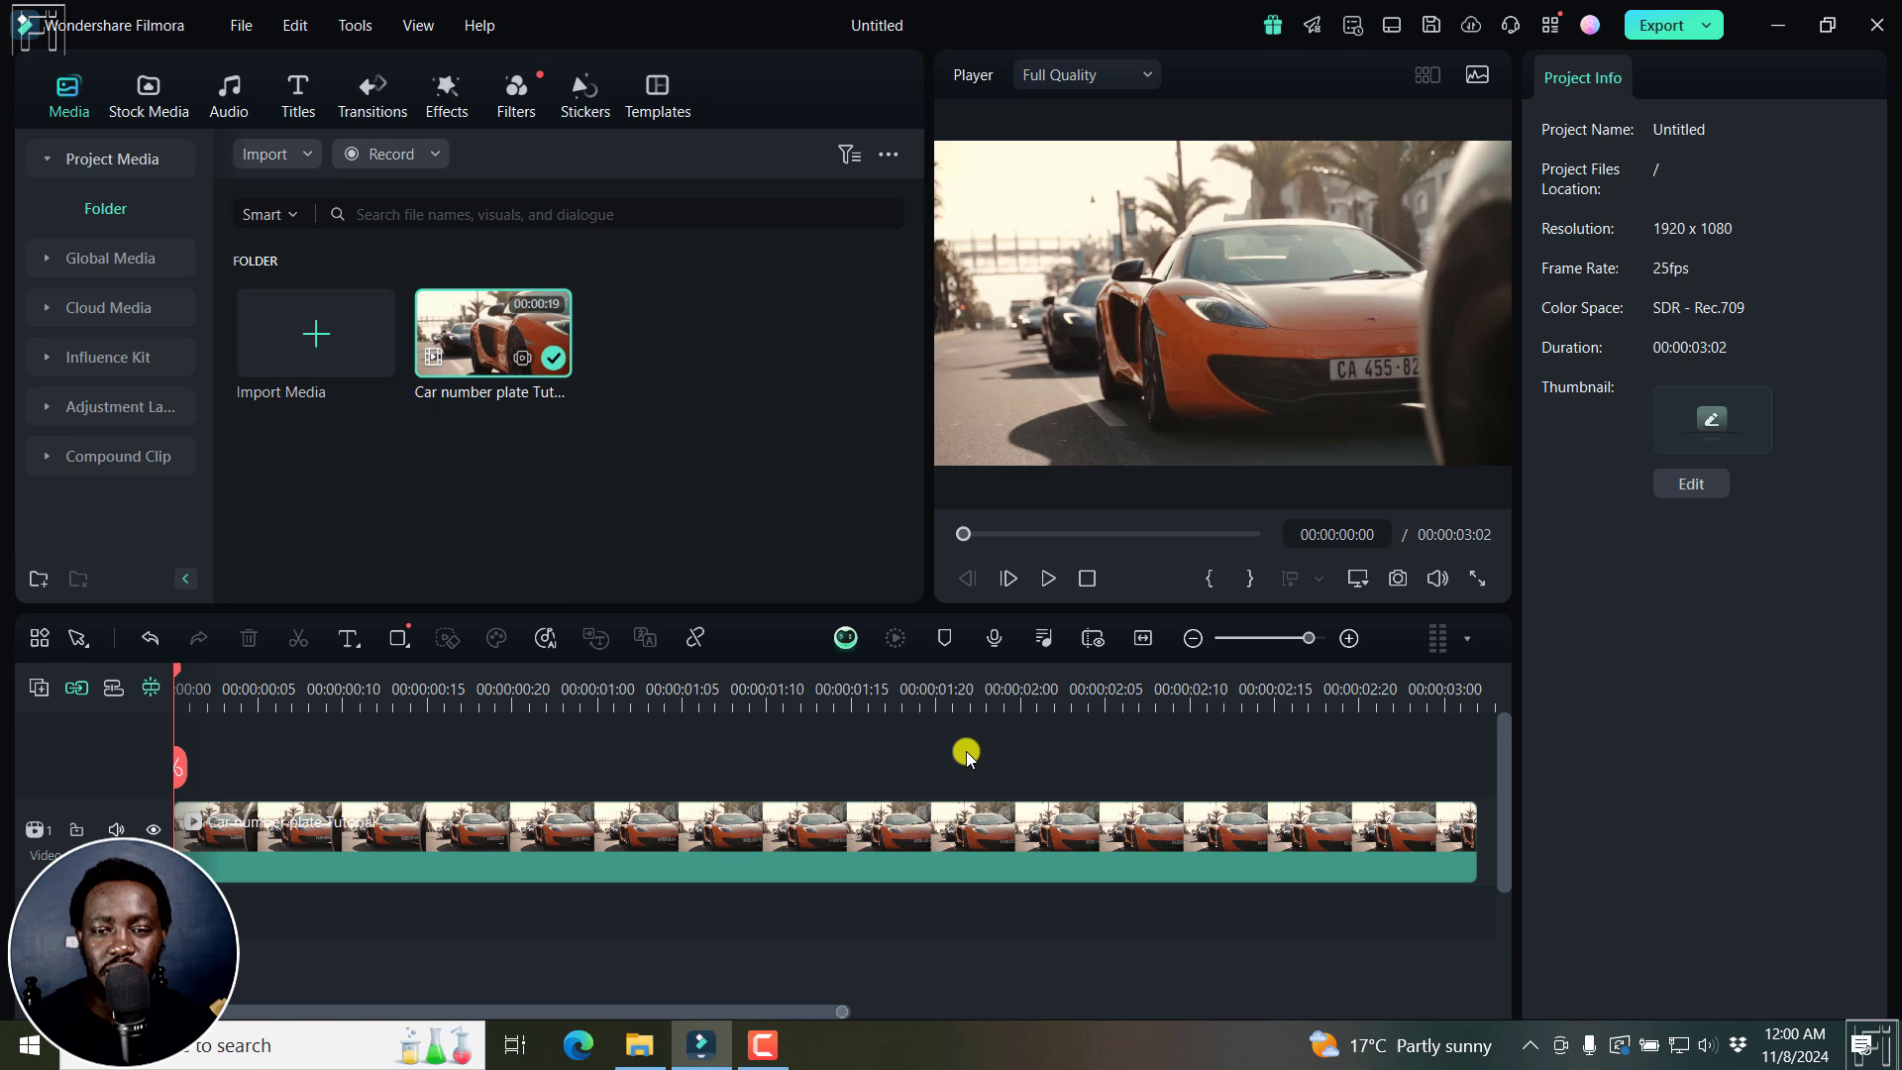
key(space)
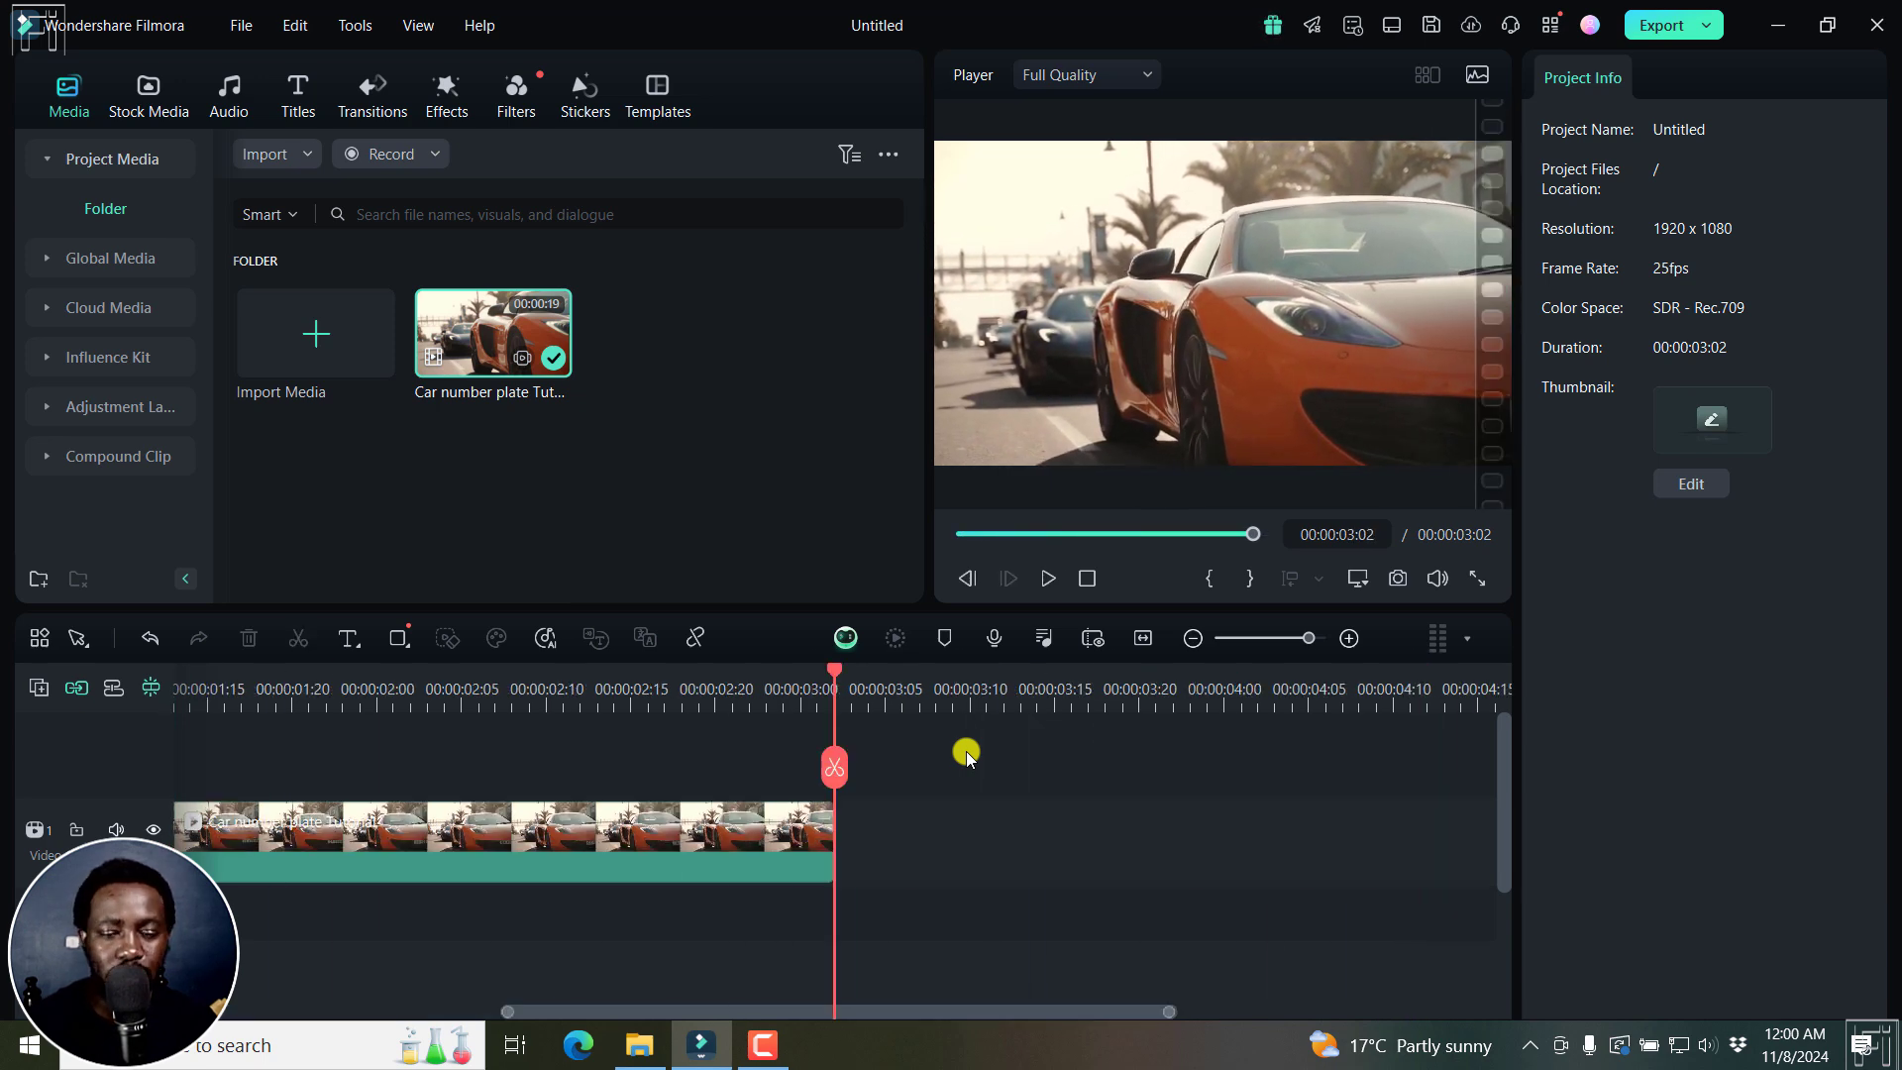
key(Home)
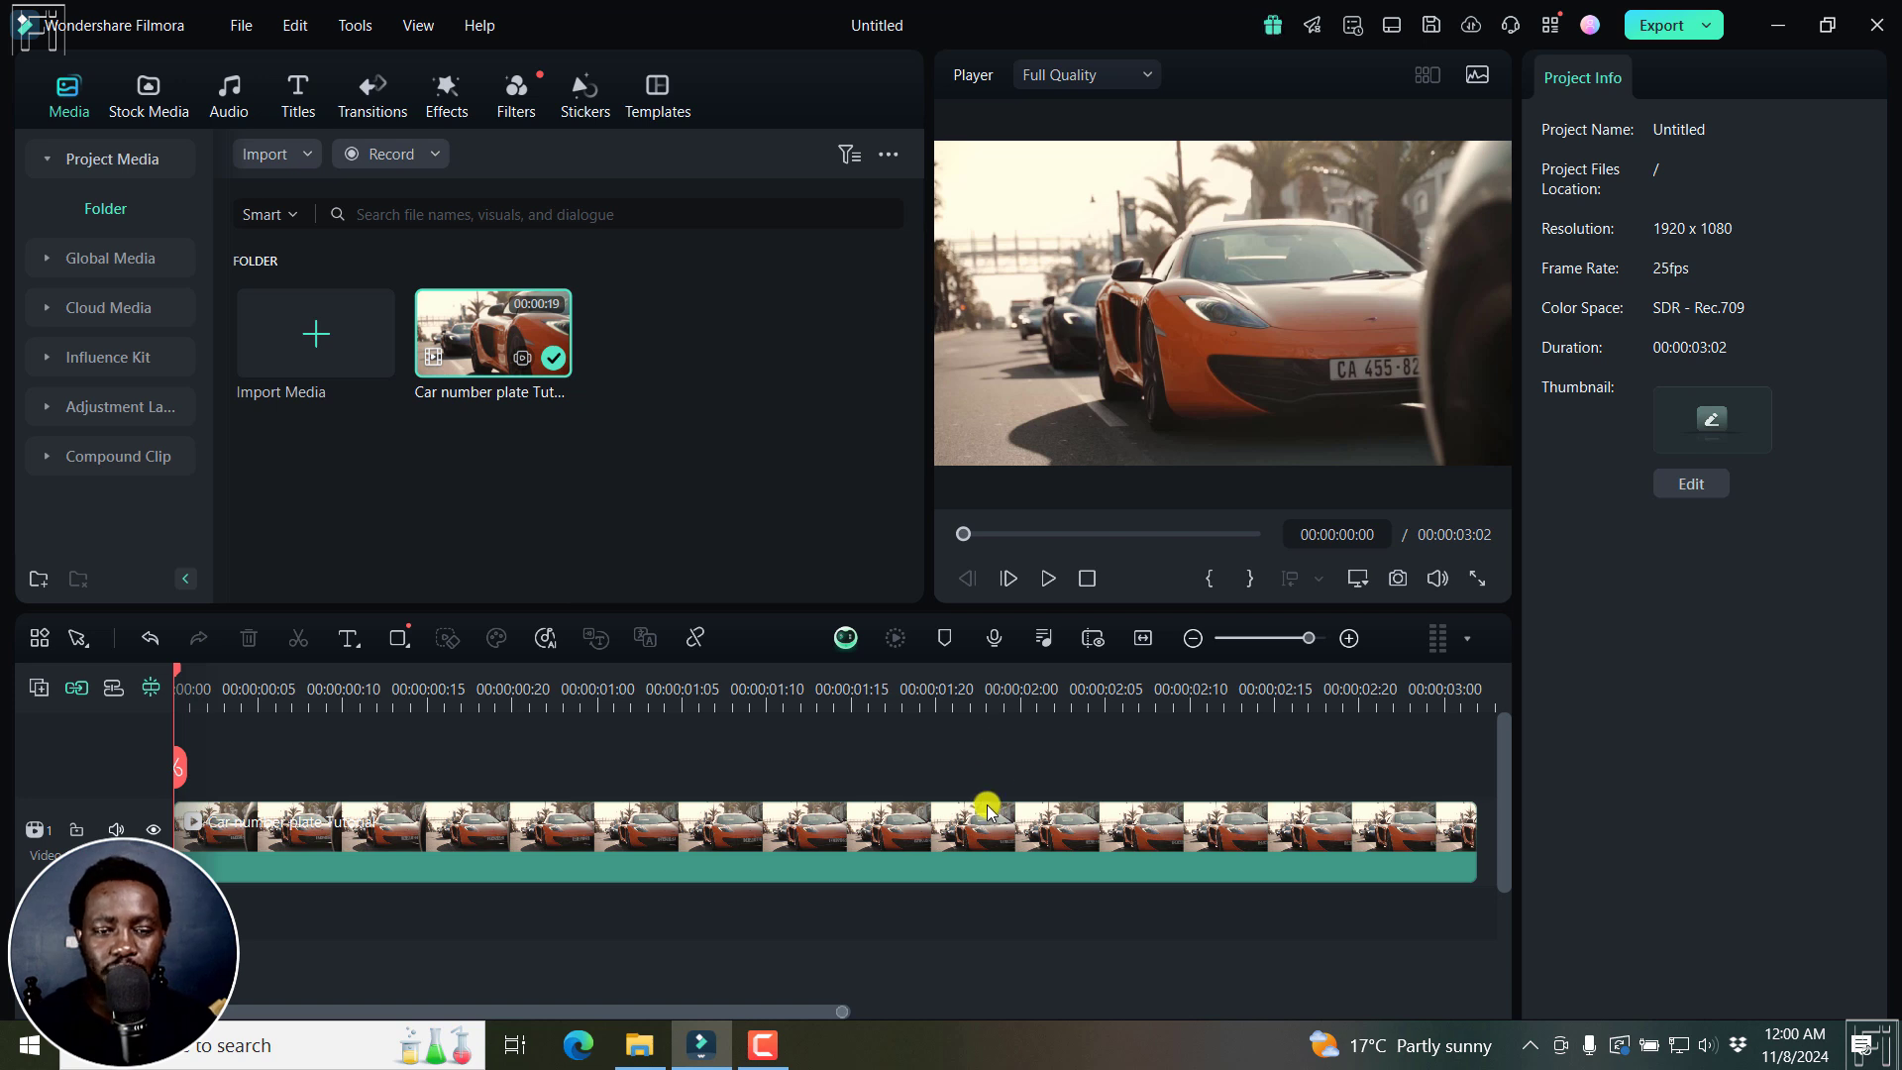
Select the car clip and enable Planar Tracking in its AI Tools settings.
click(699, 826)
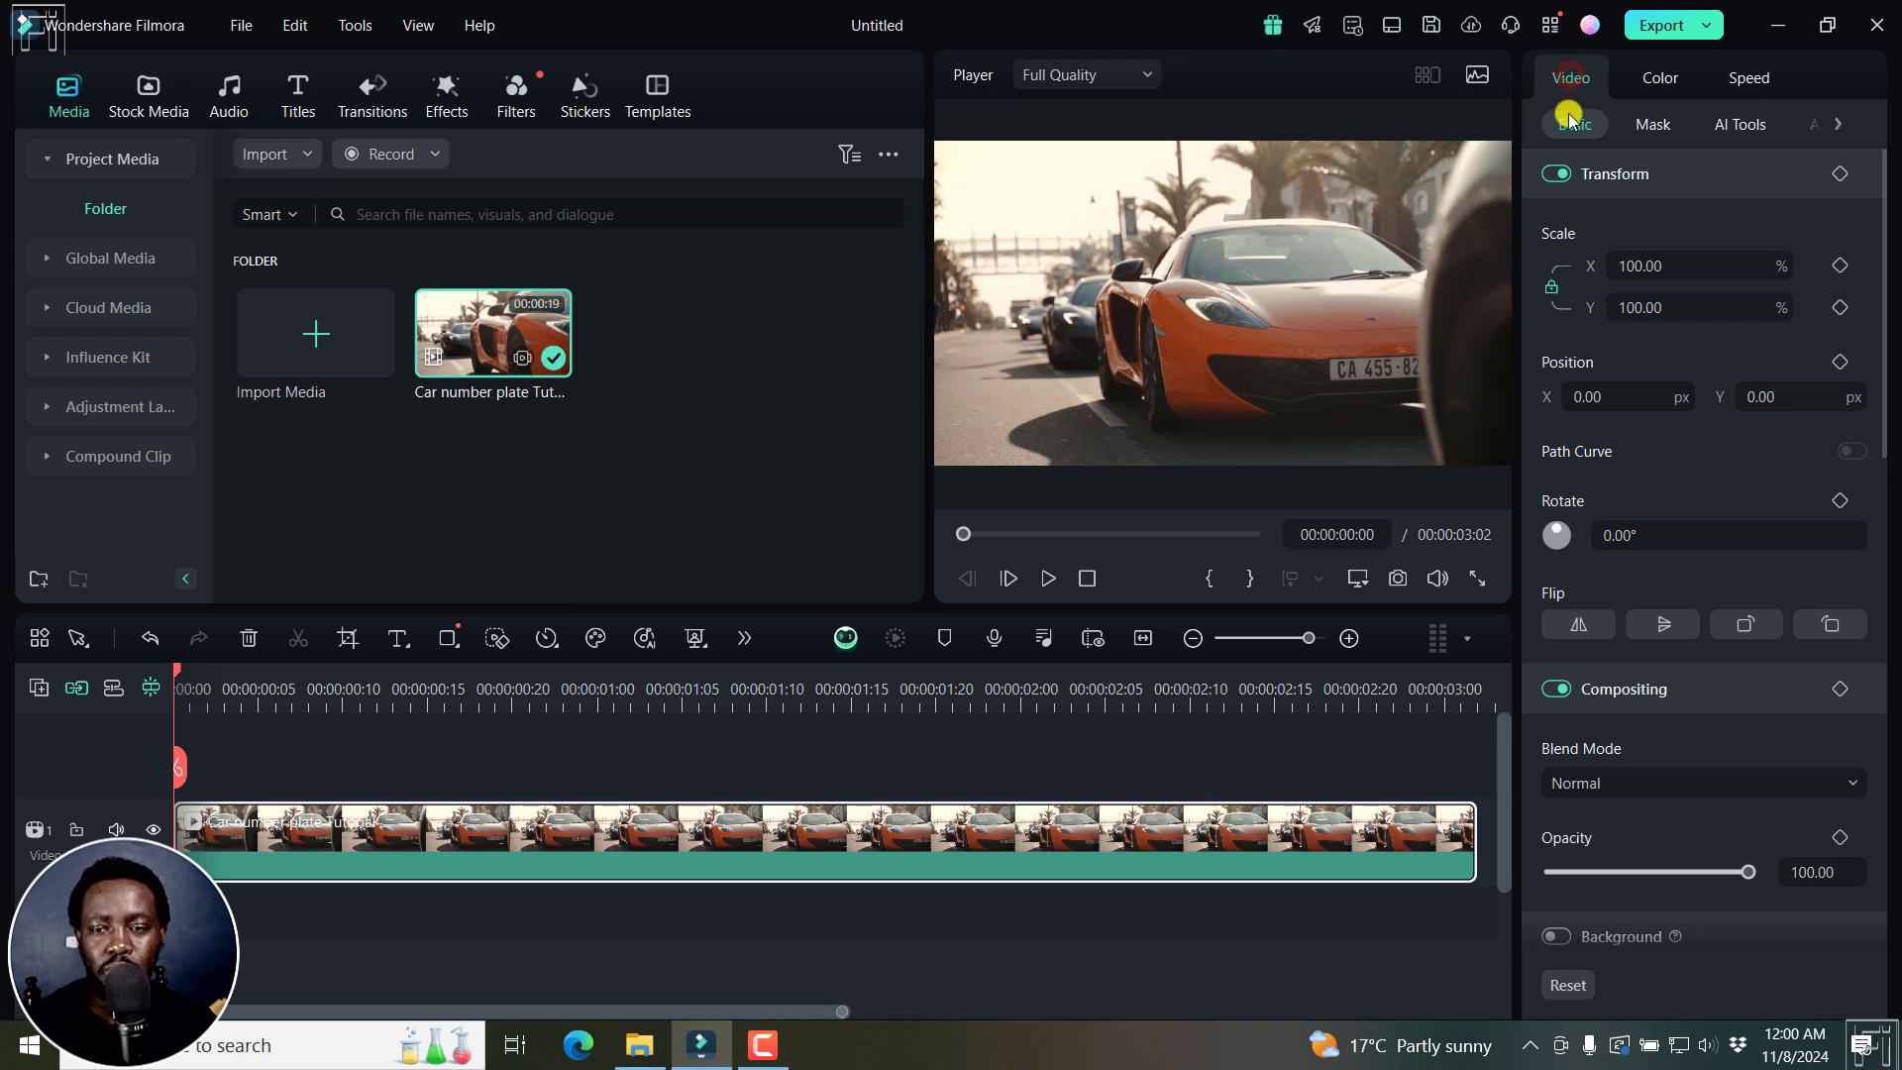
click(1647, 129)
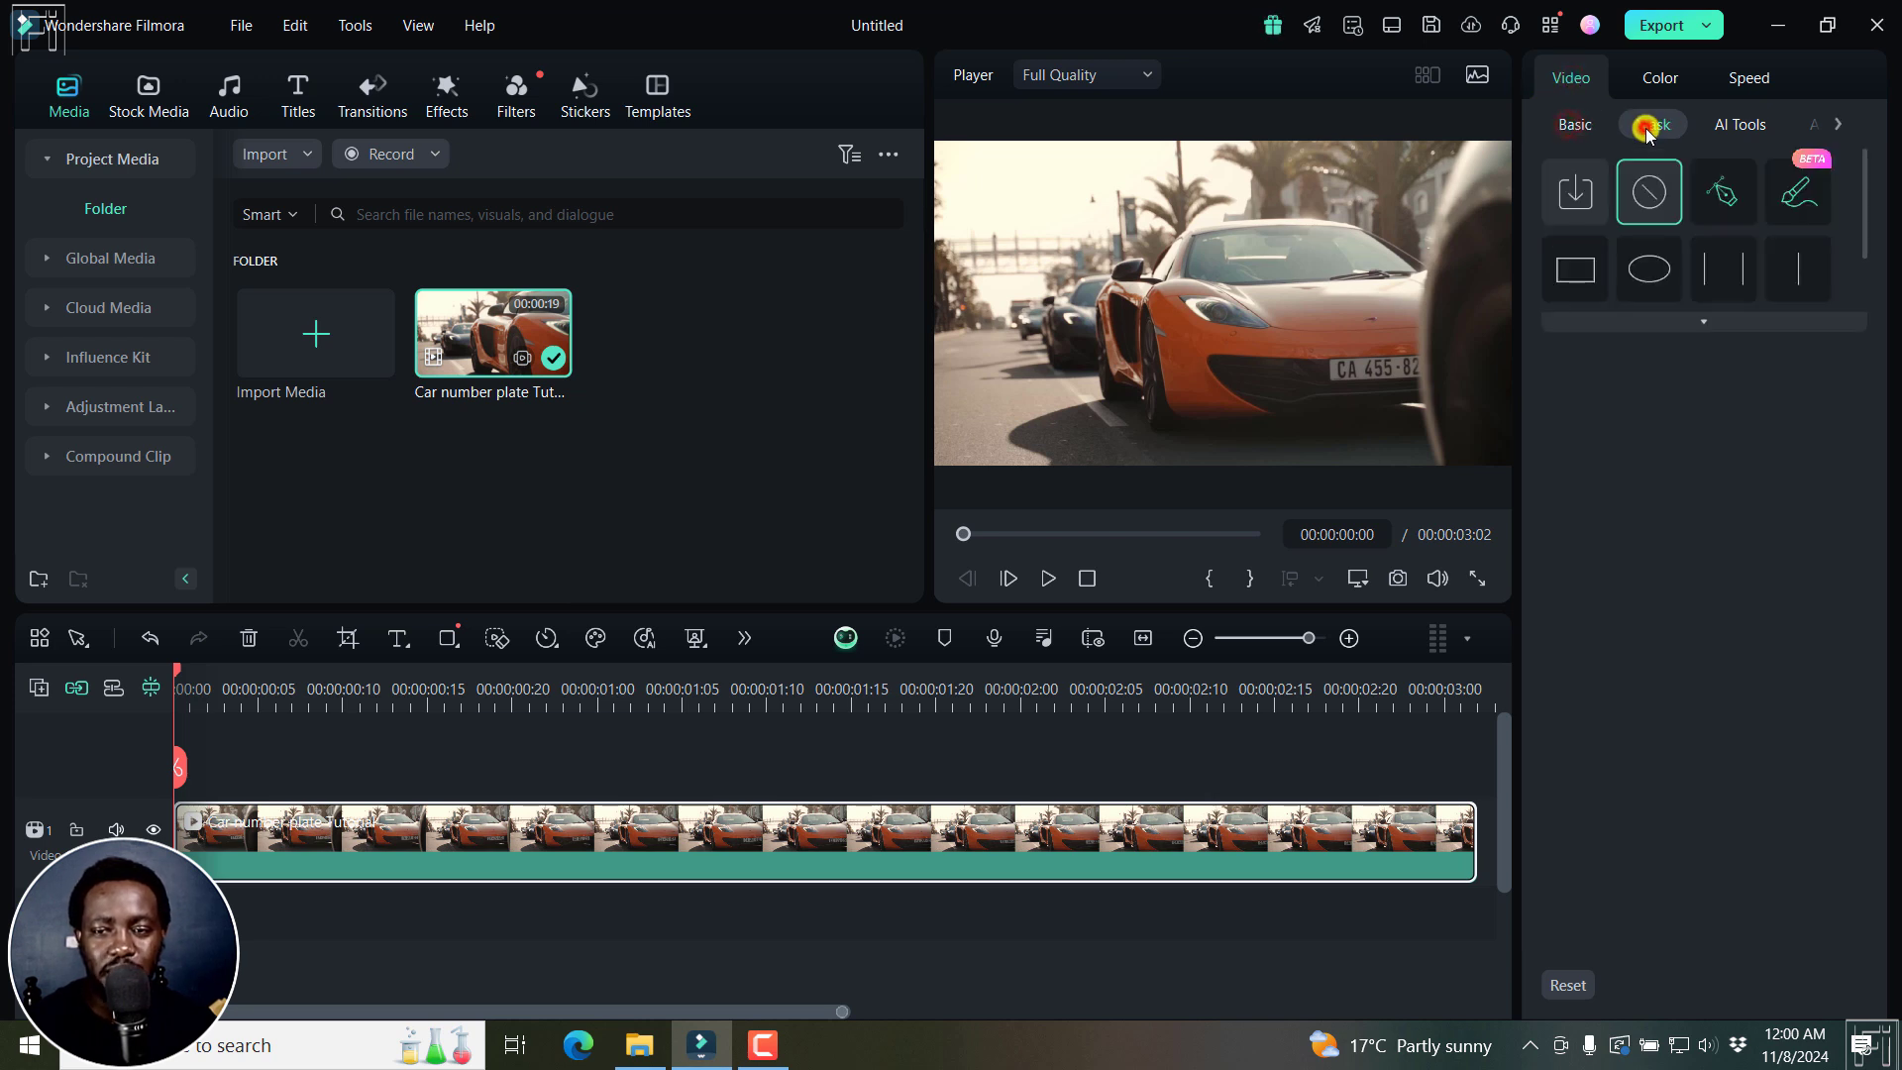
click(1746, 126)
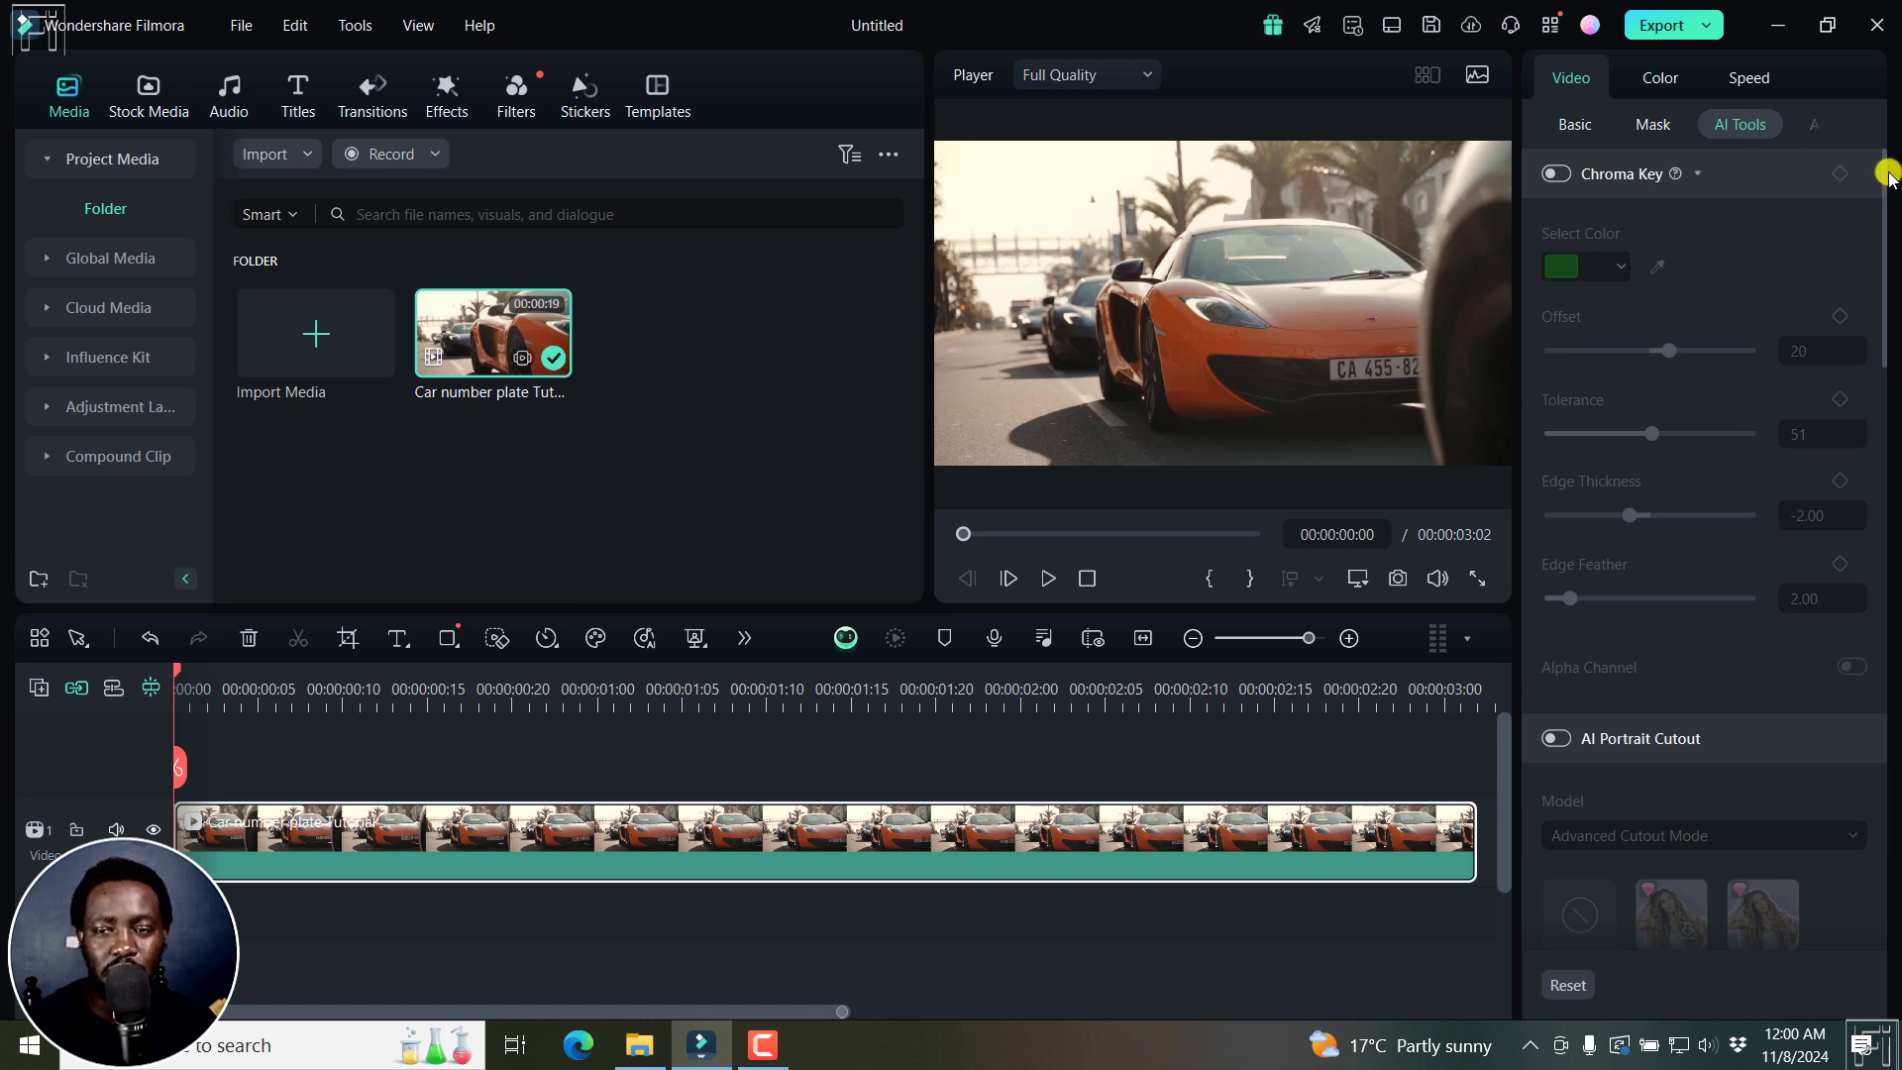
drag(1881, 169, 1881, 564)
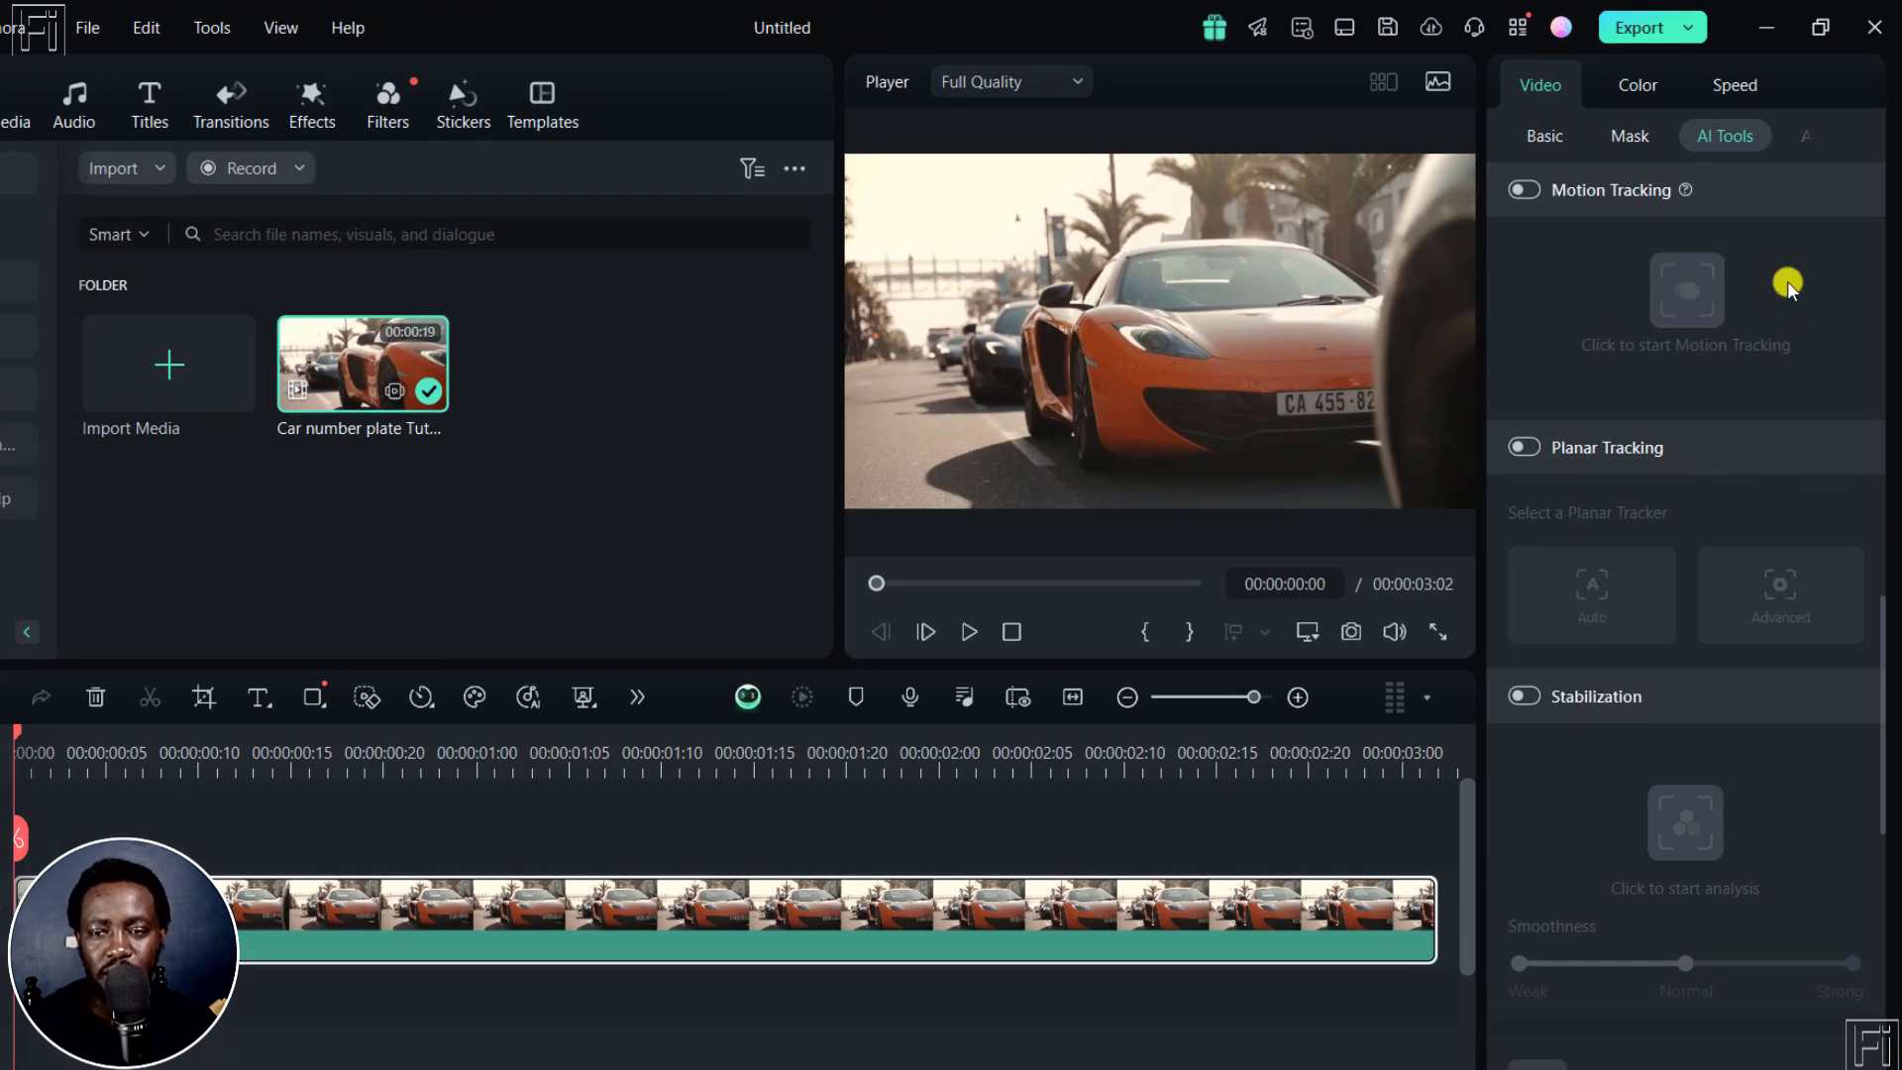
click(1524, 448)
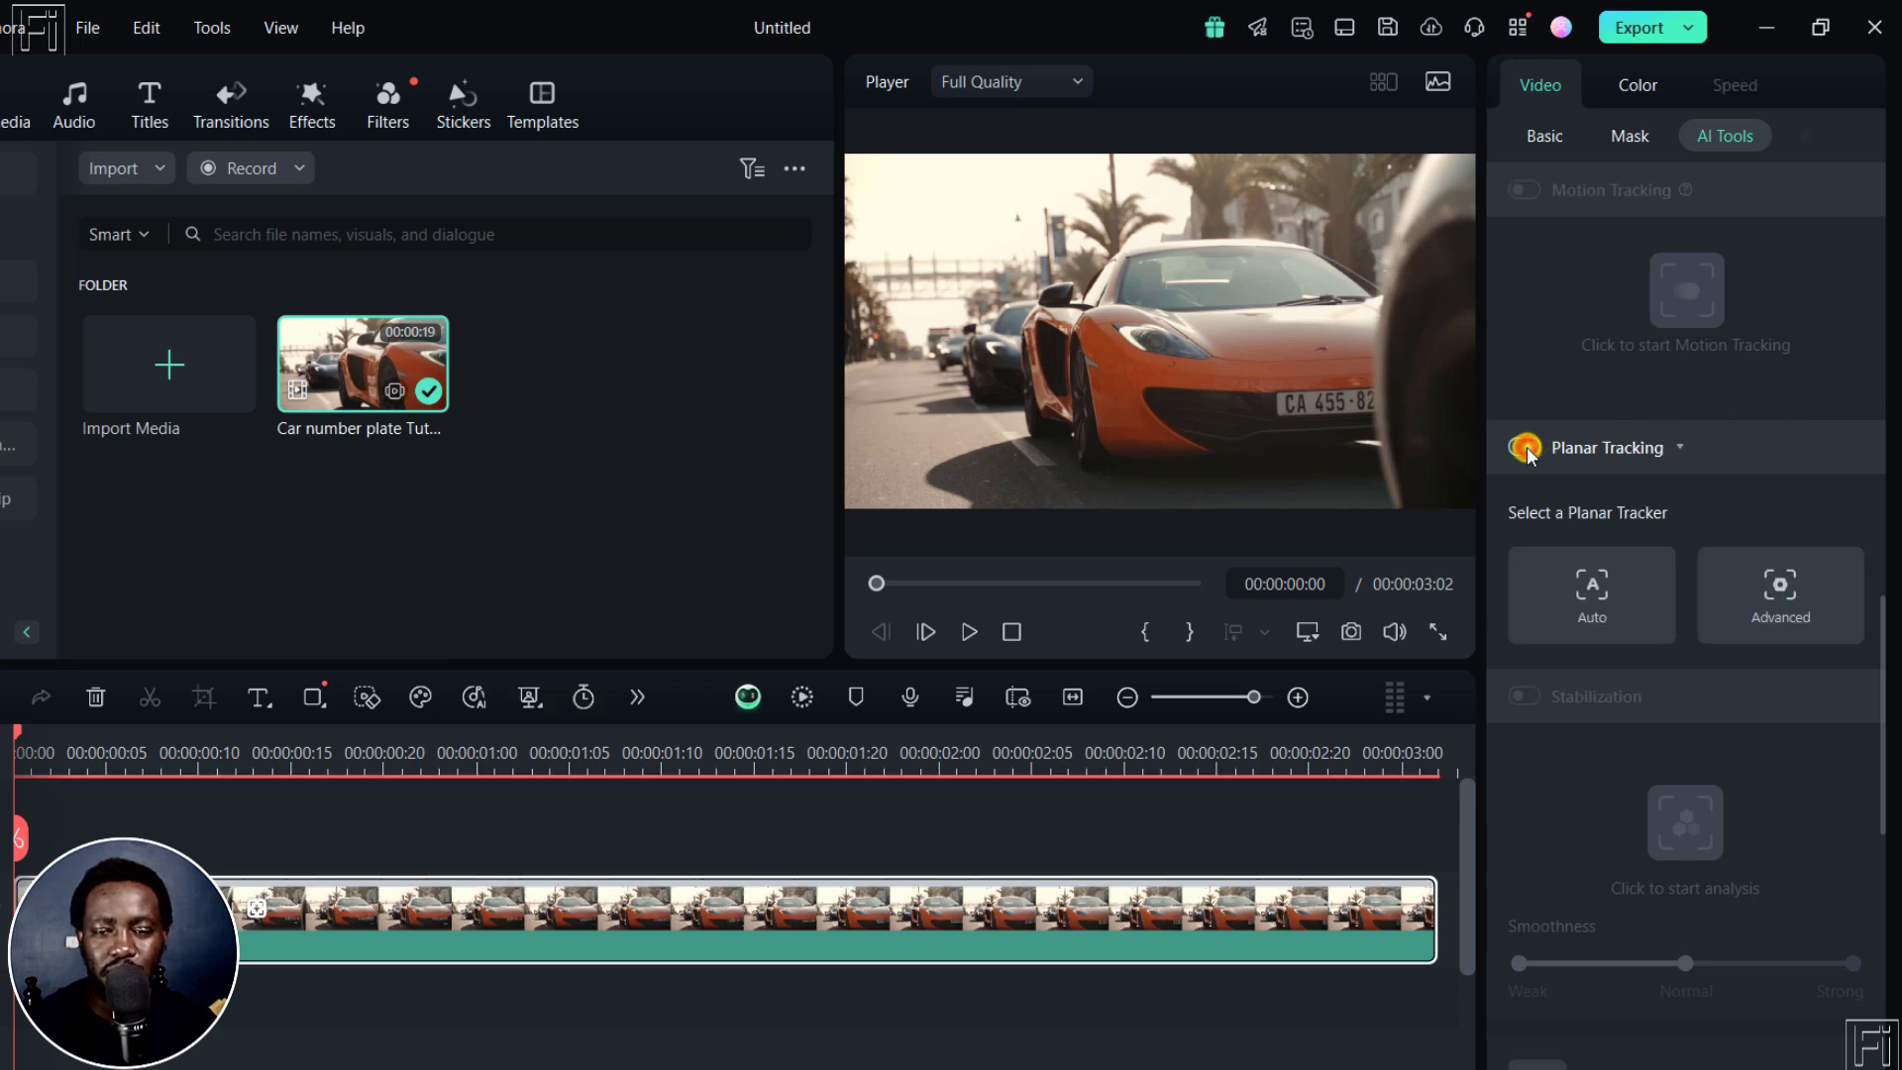
Choose the Advanced Tracker and fit its tracking box corners around the car's number plate.
click(1781, 594)
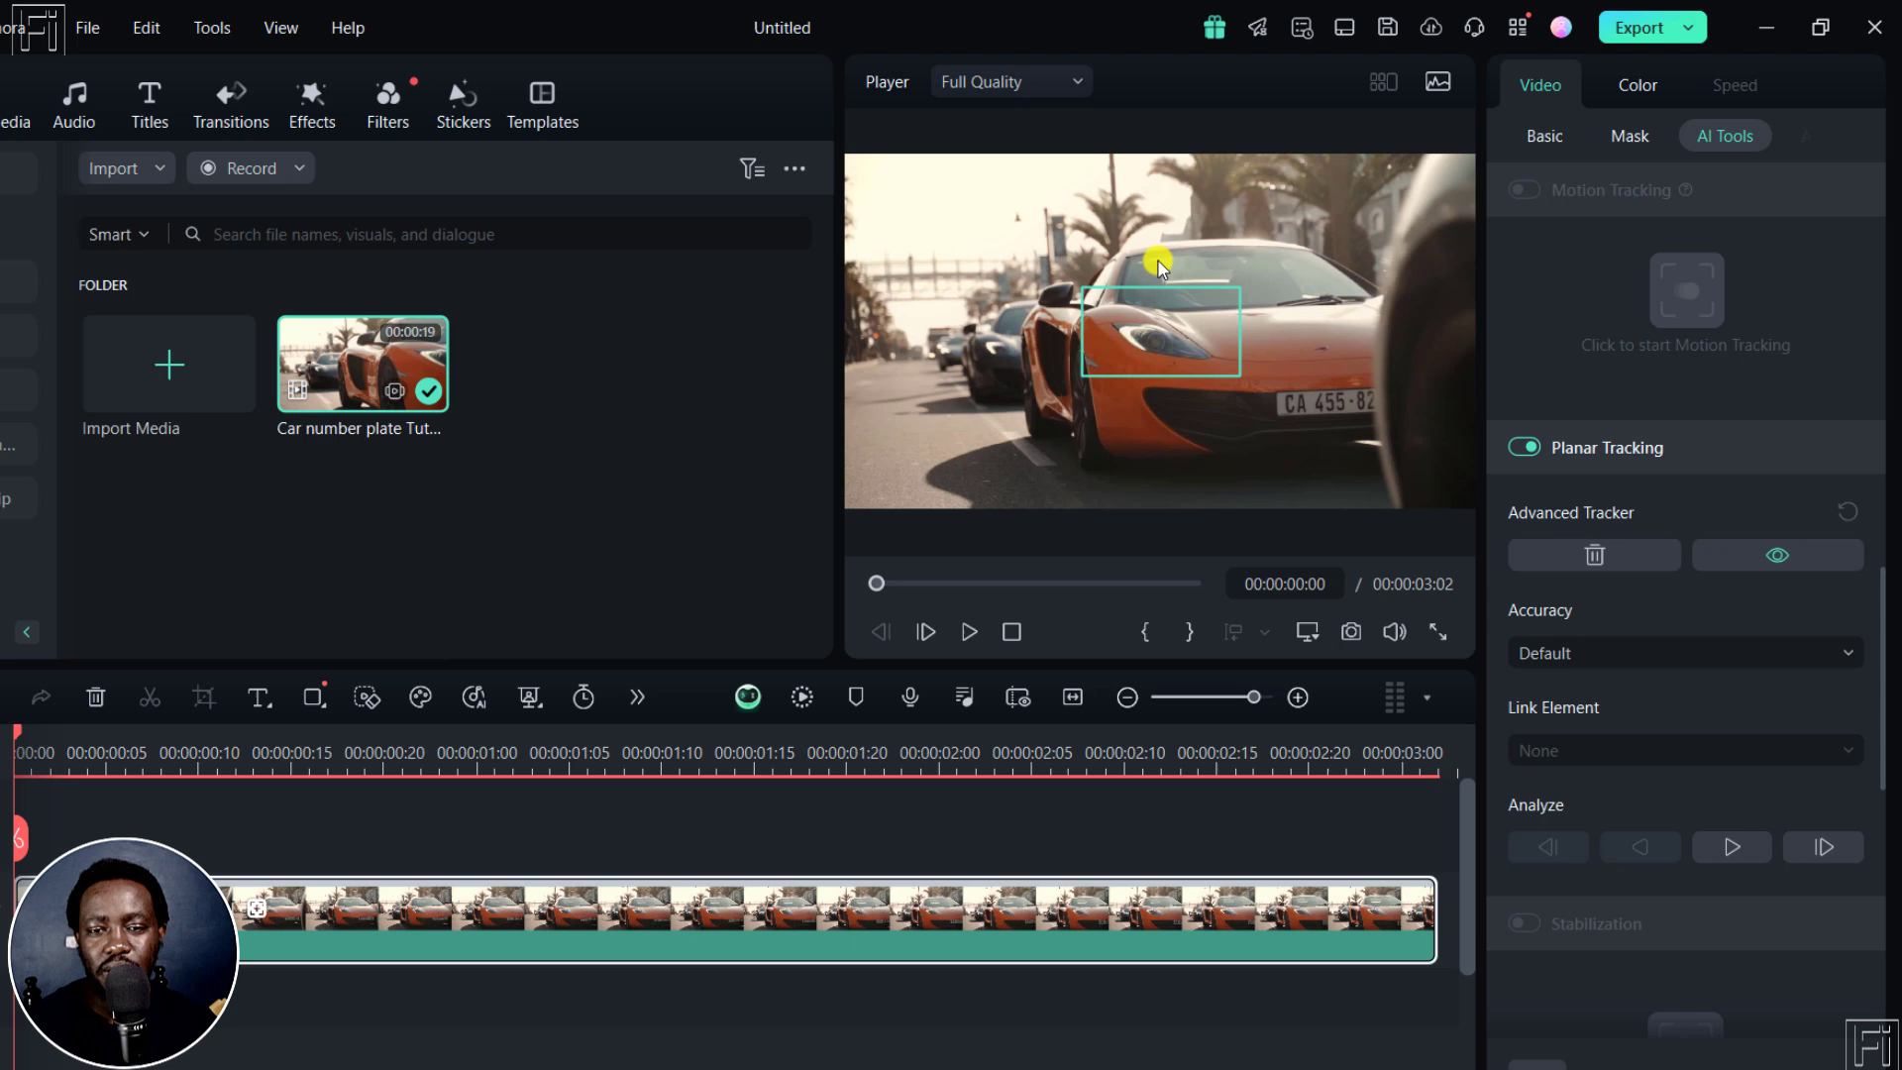
drag(1145, 290, 1281, 386)
drag(1375, 475, 1381, 424)
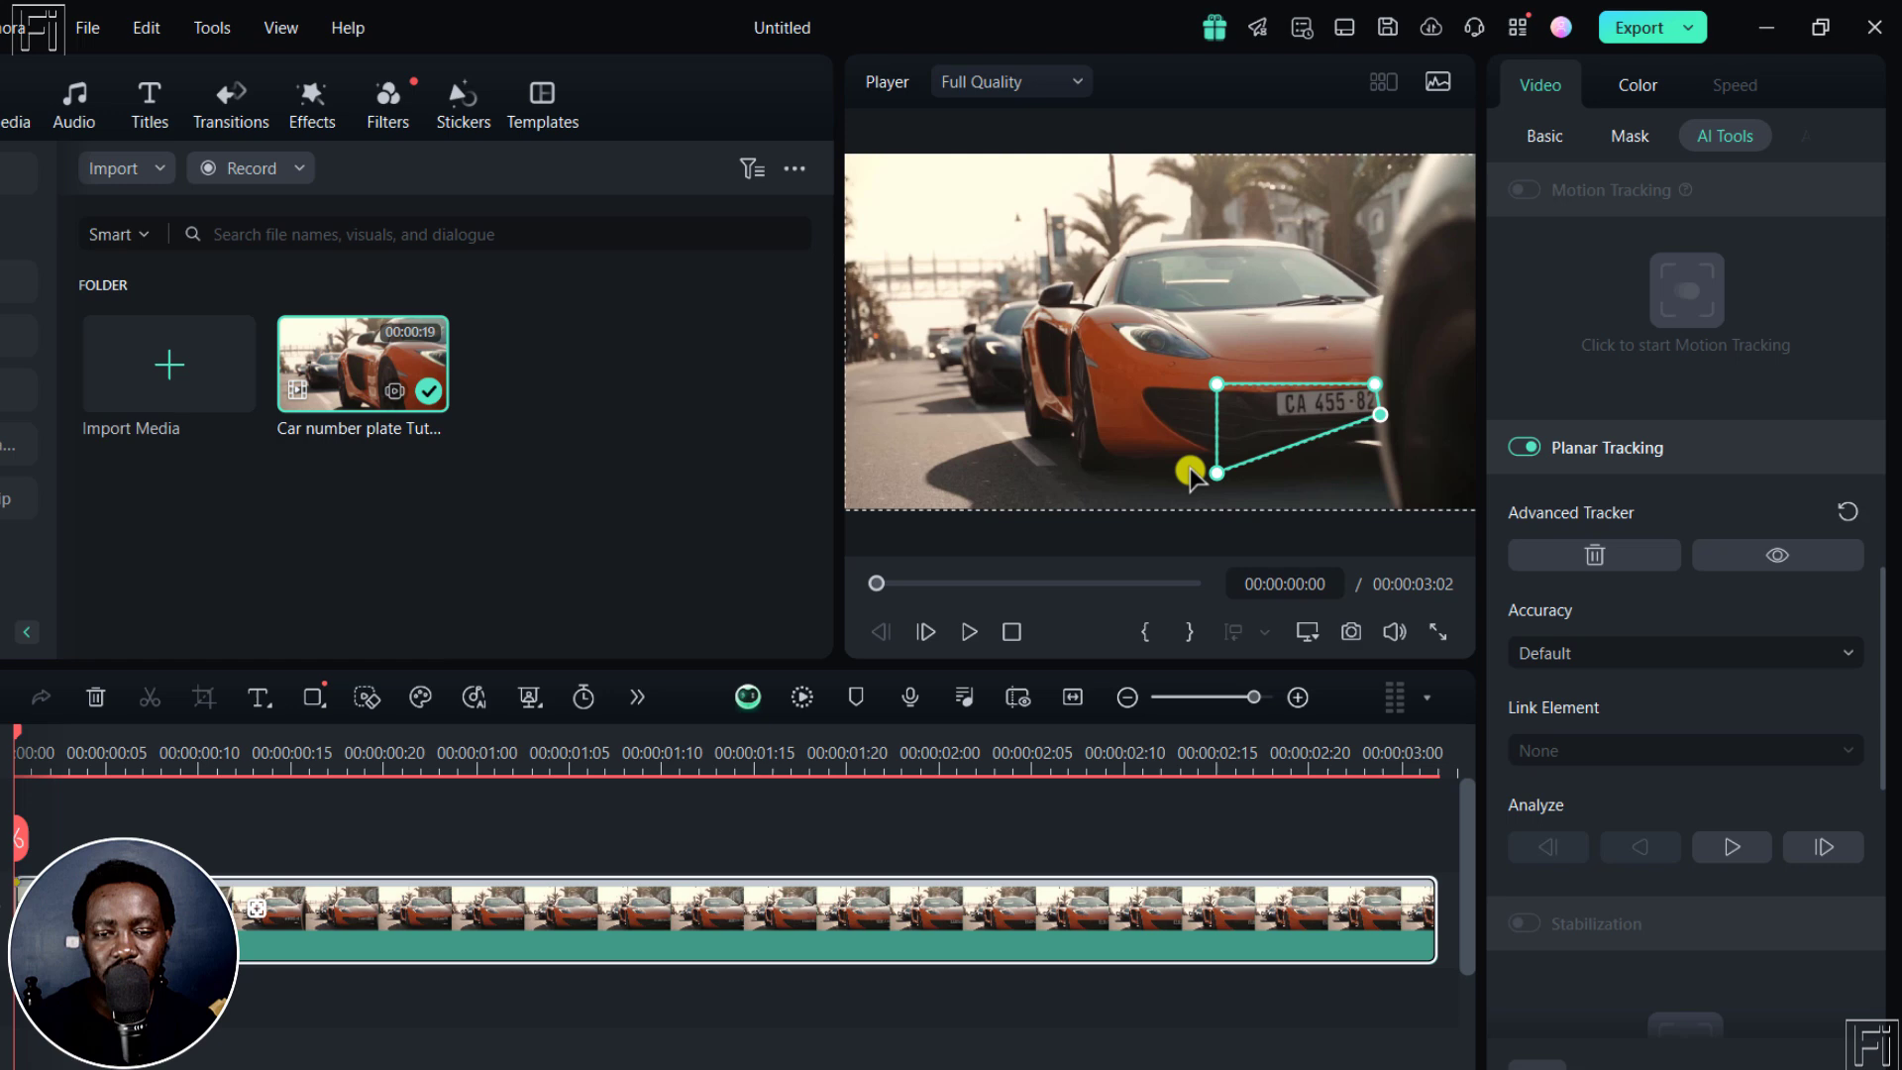
drag(1218, 474, 1277, 424)
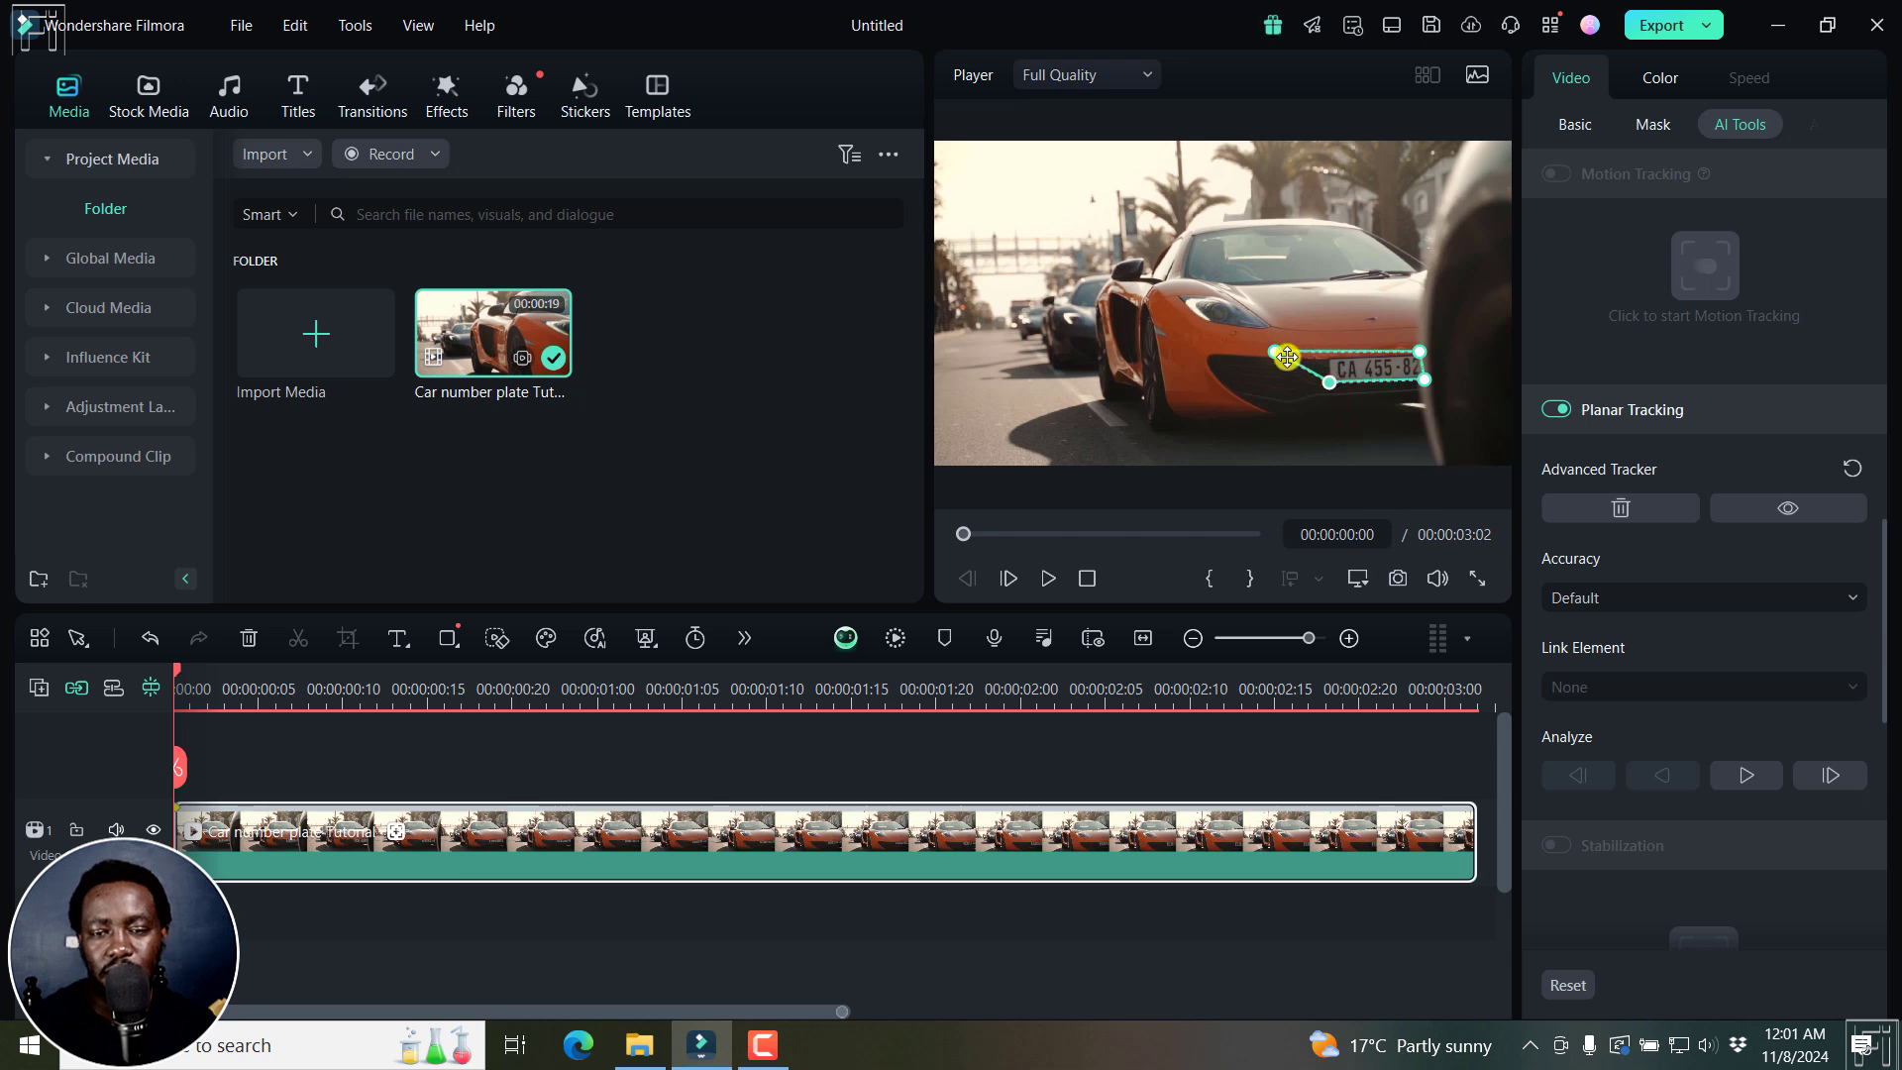
drag(1275, 351, 1328, 366)
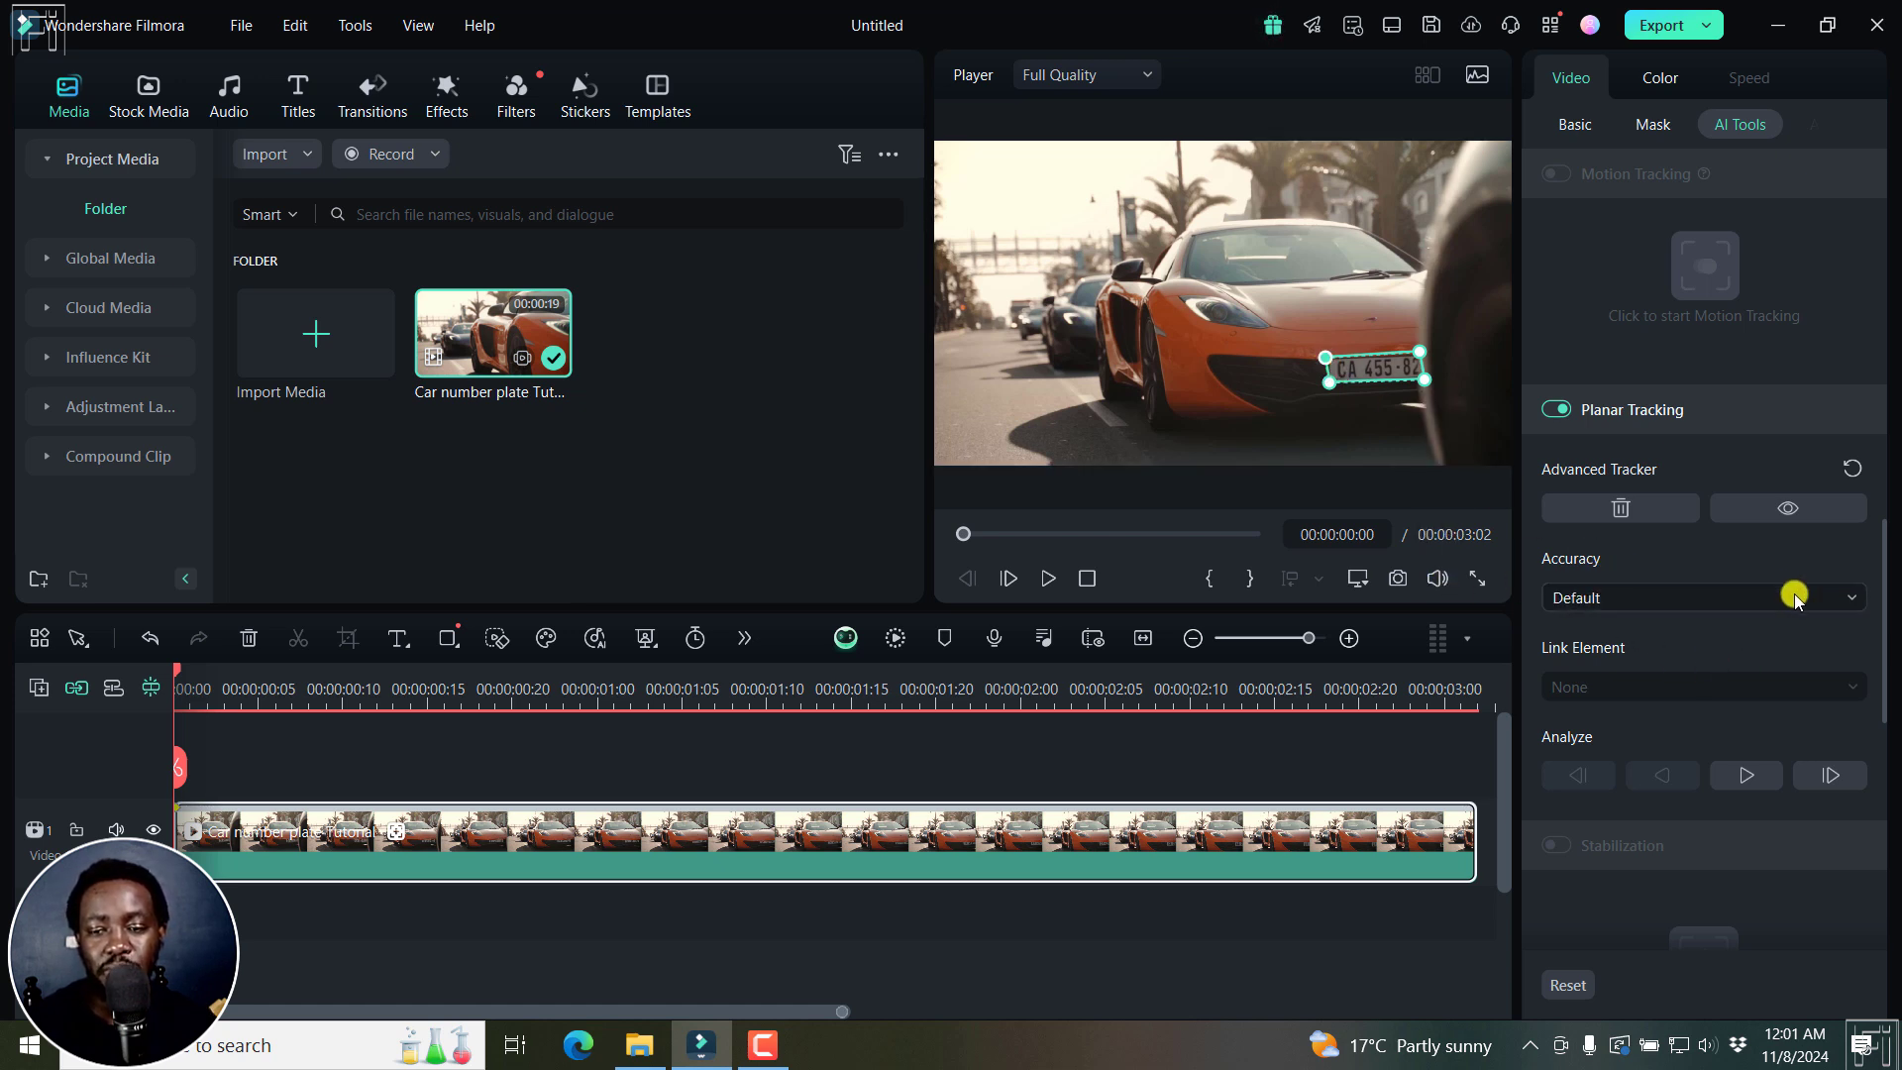
Change the Advanced Tracker's accuracy setting to High.
click(1859, 598)
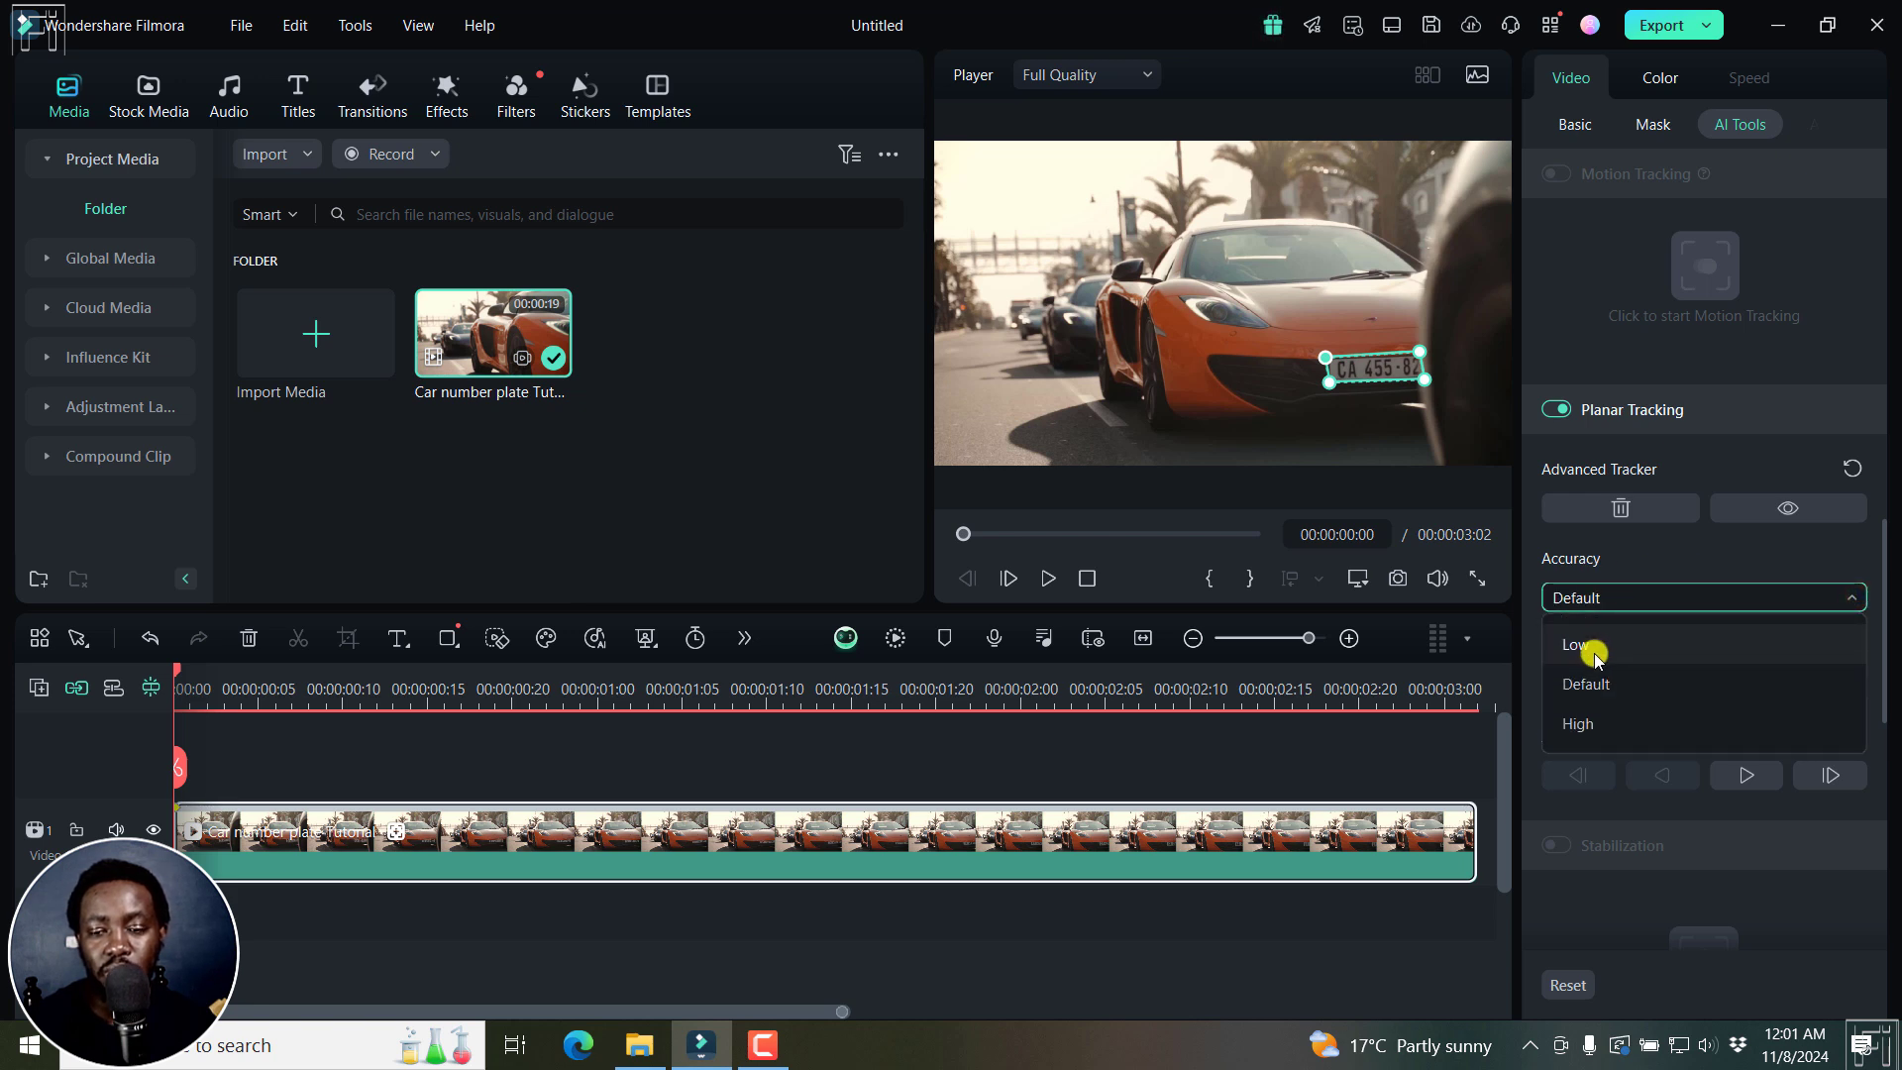
click(1597, 724)
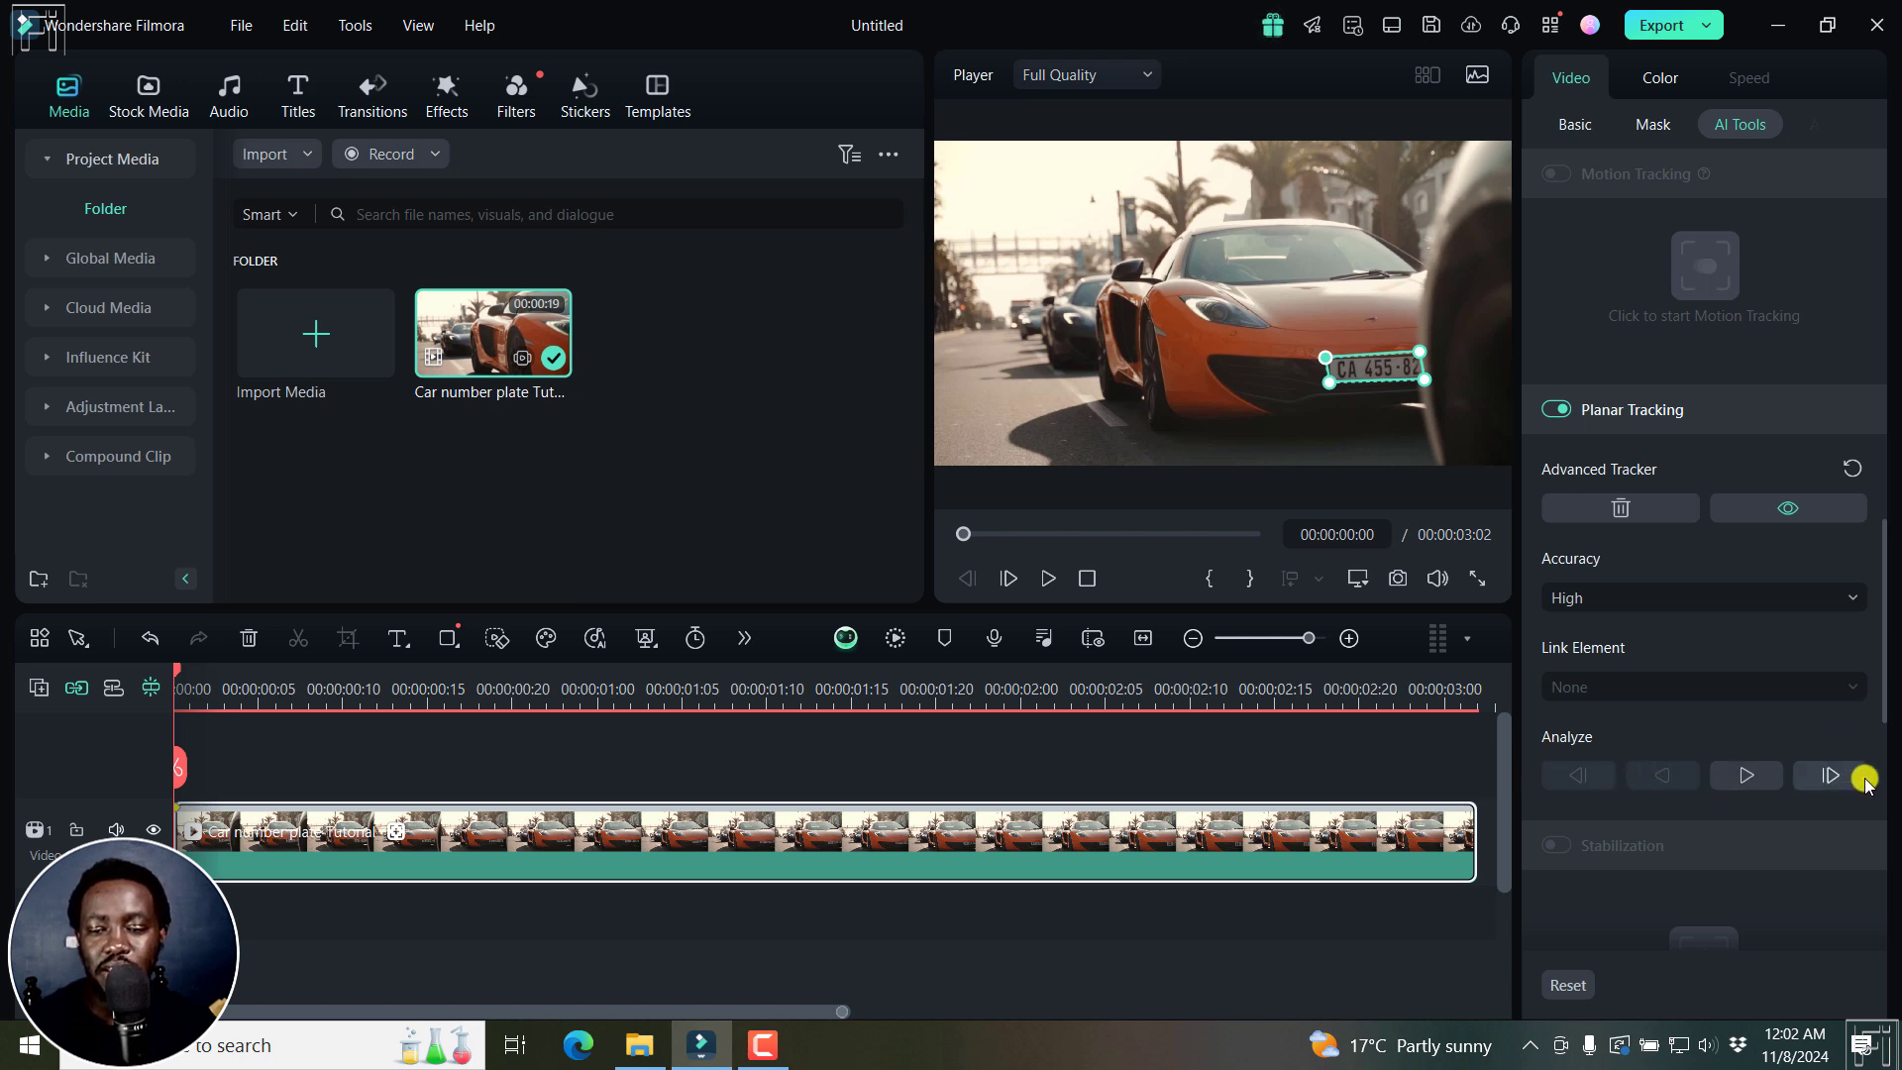
Run forward tracking briefly, then track the plate back frame by frame to 00:00:00:03.
click(1749, 777)
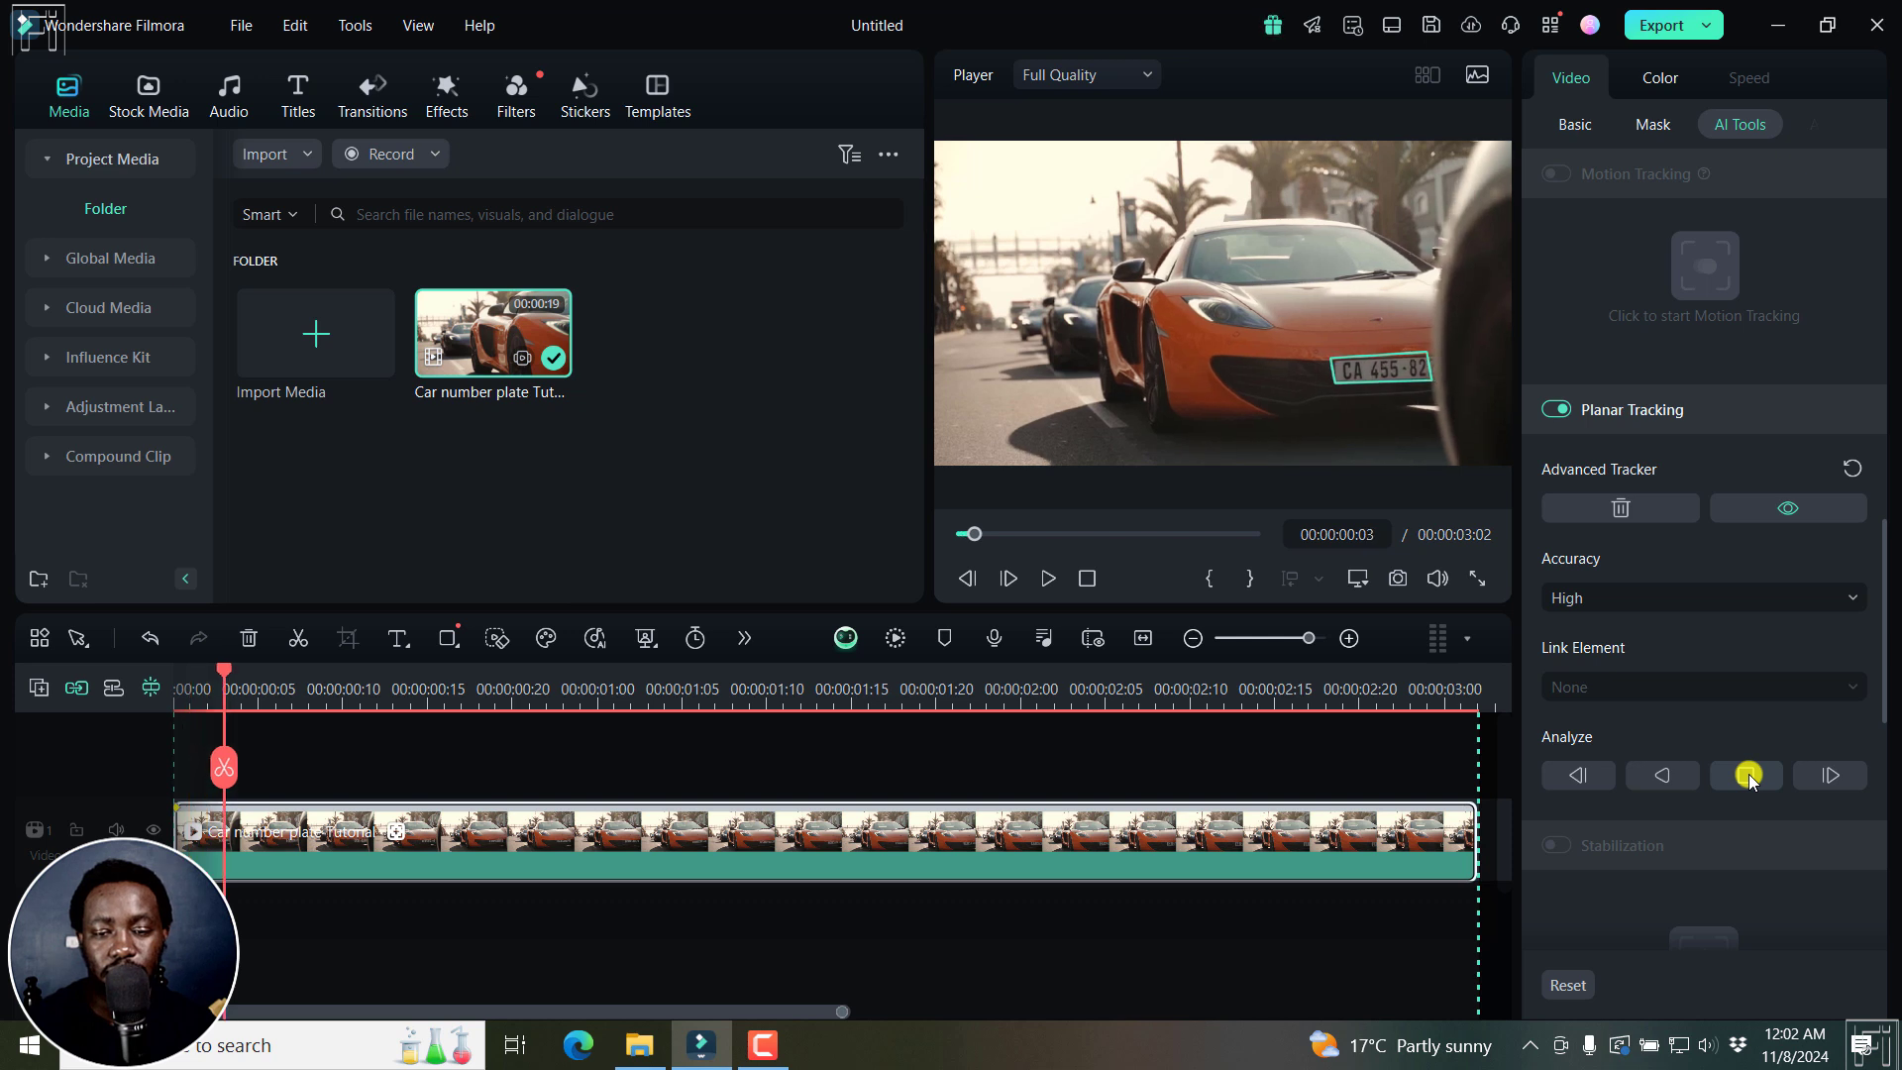
click(1749, 777)
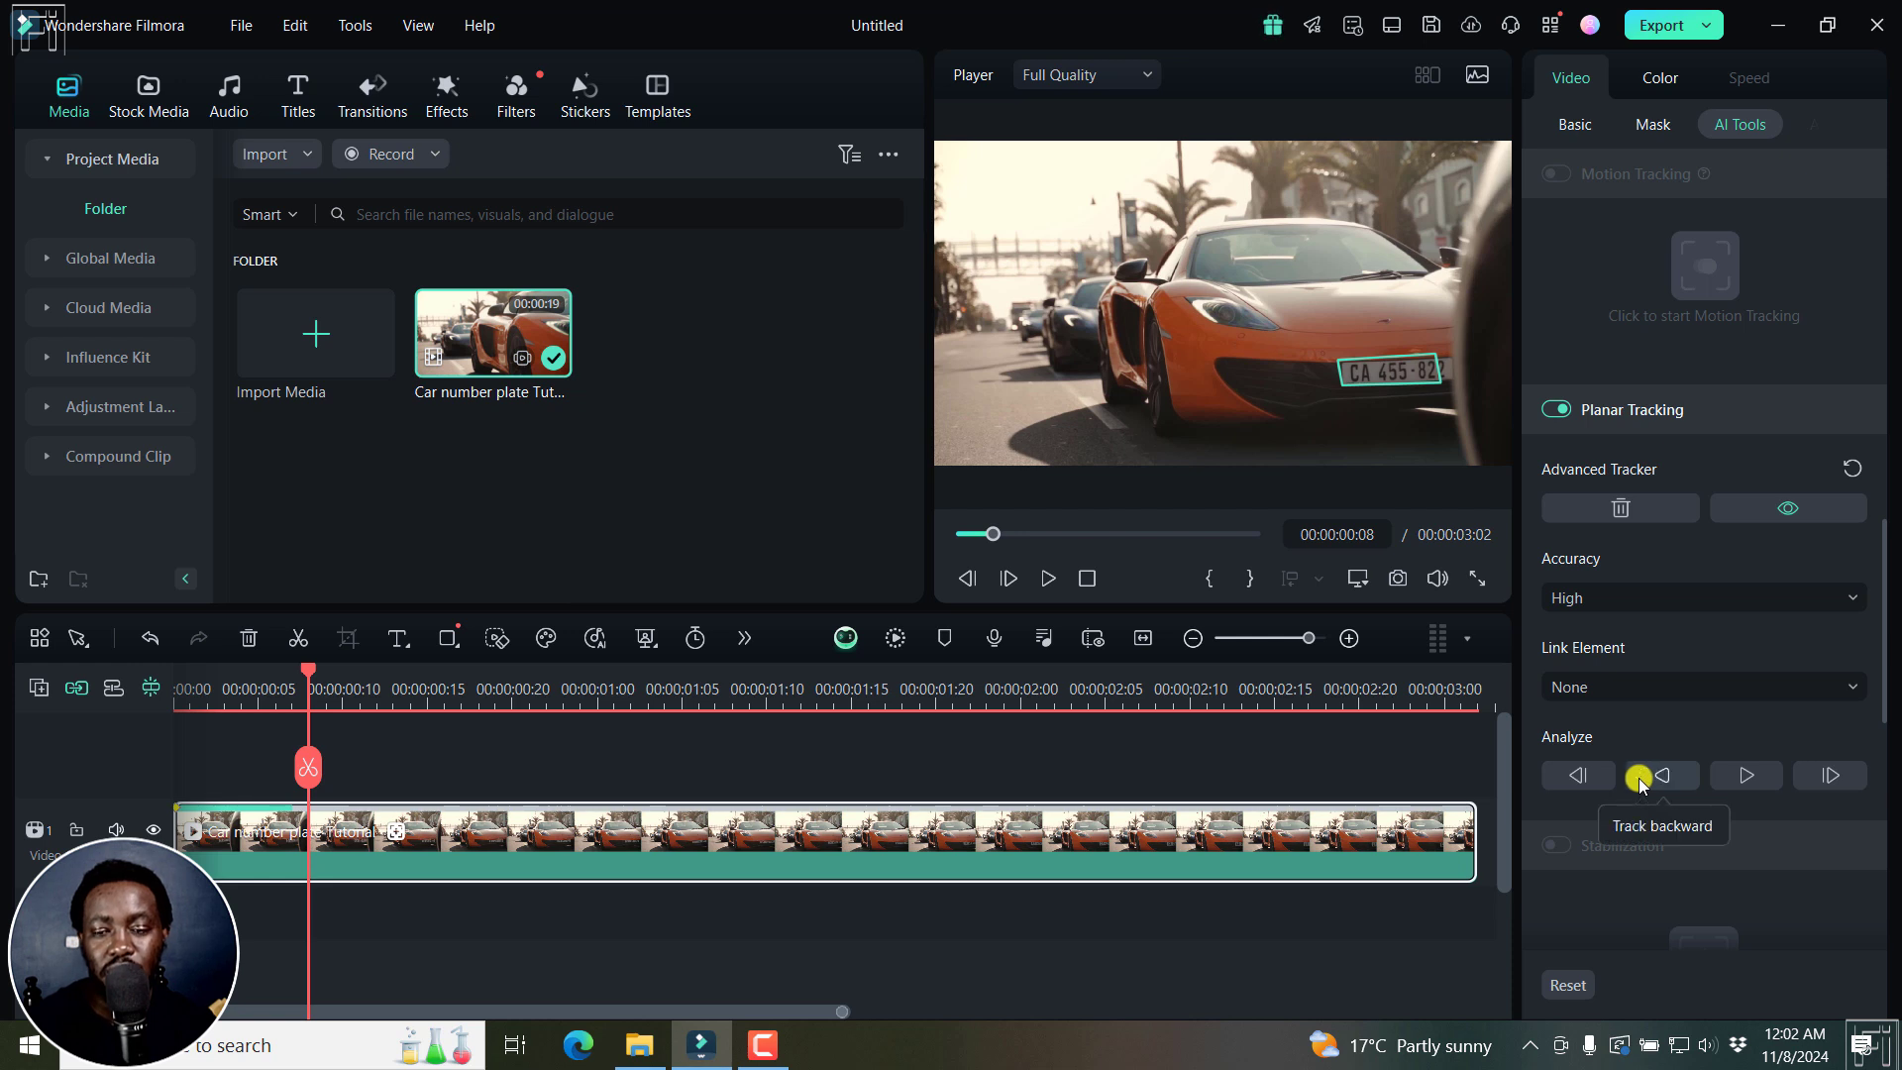
click(1572, 774)
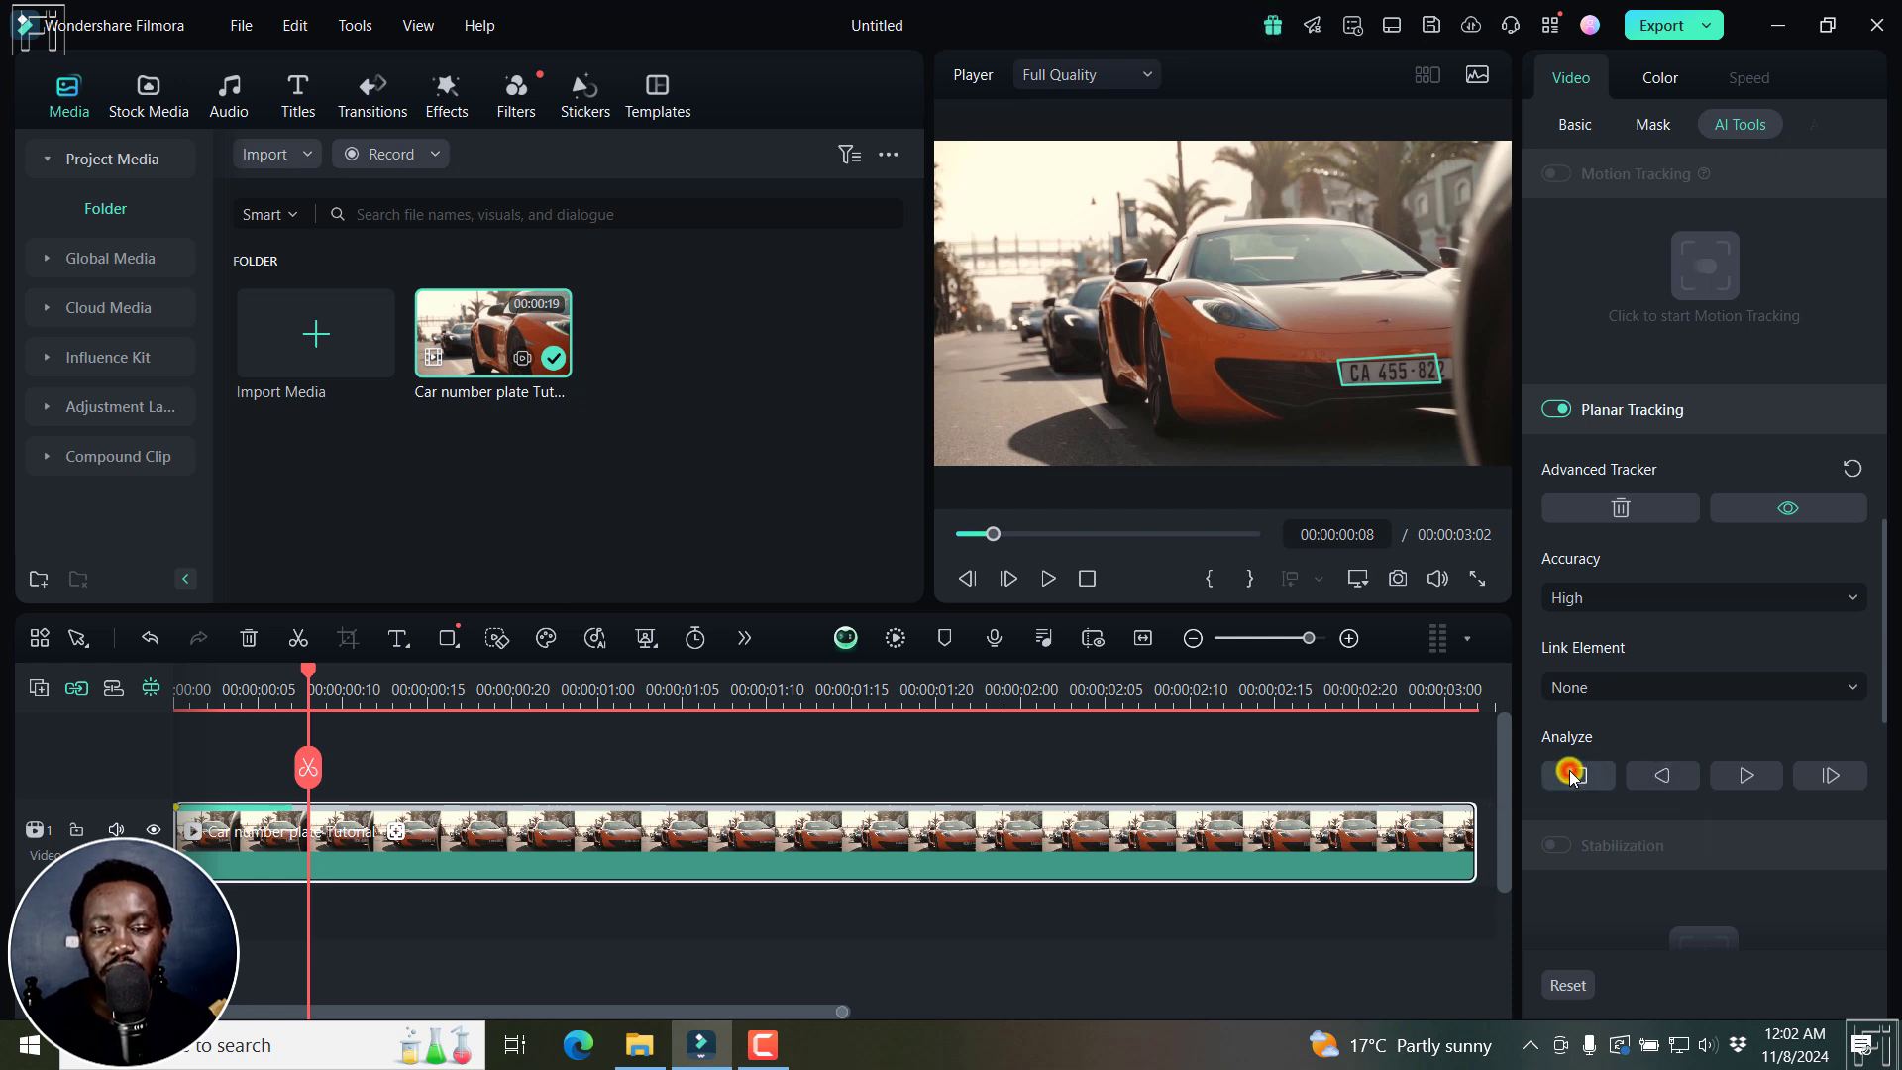
click(1572, 774)
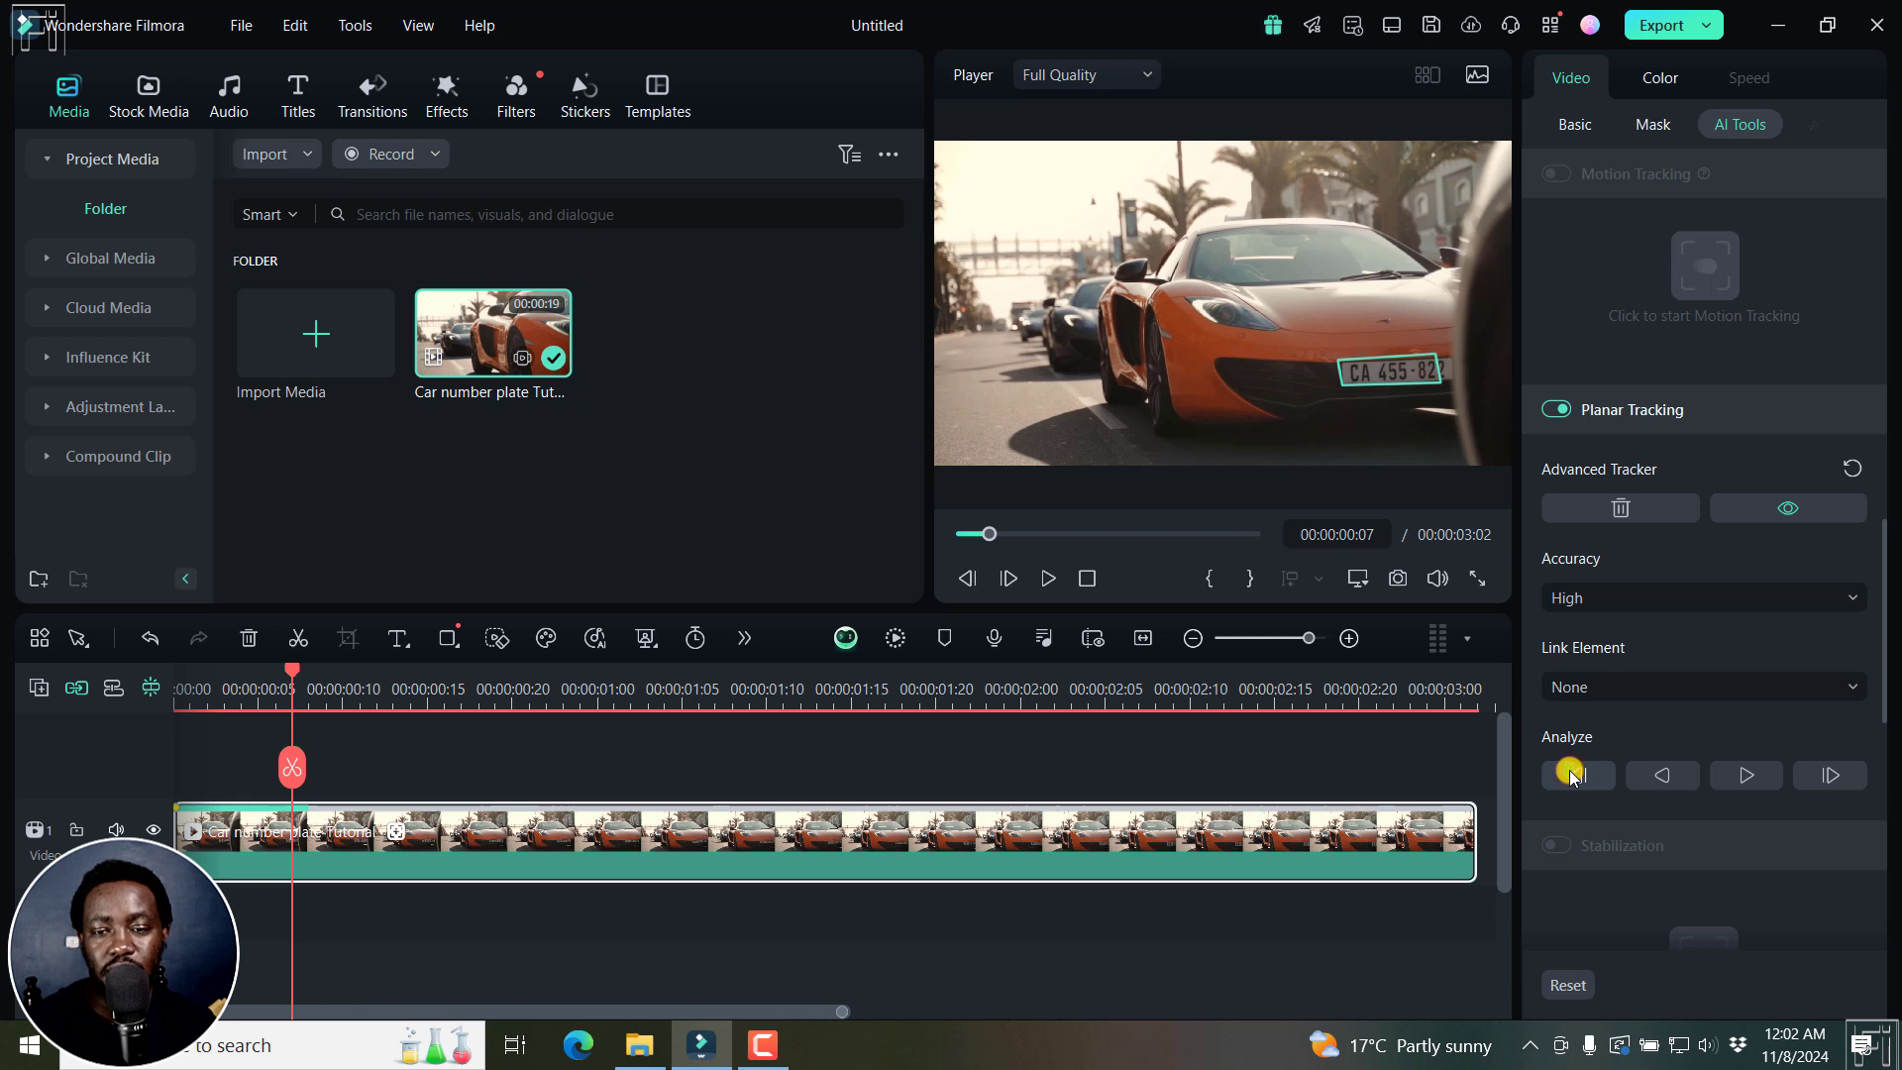
click(1572, 774)
click(1572, 774)
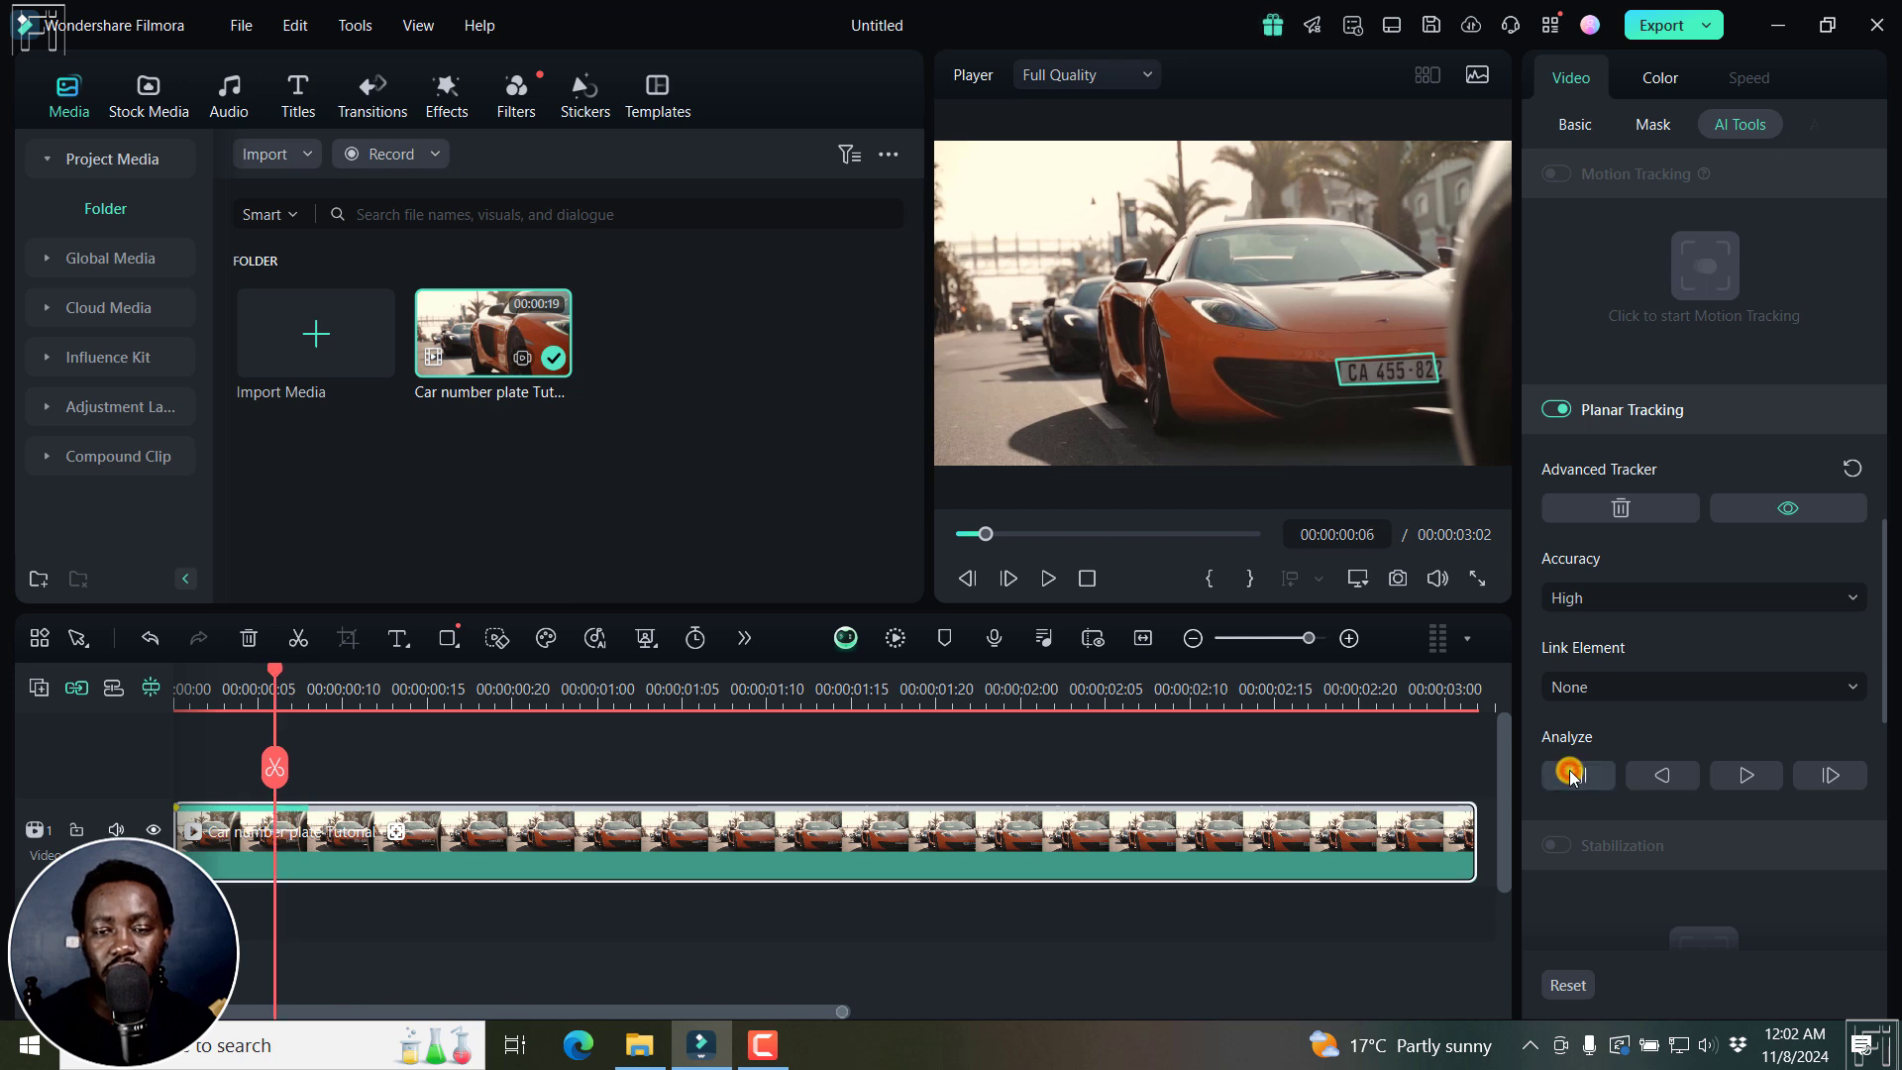
click(1573, 774)
click(1573, 774)
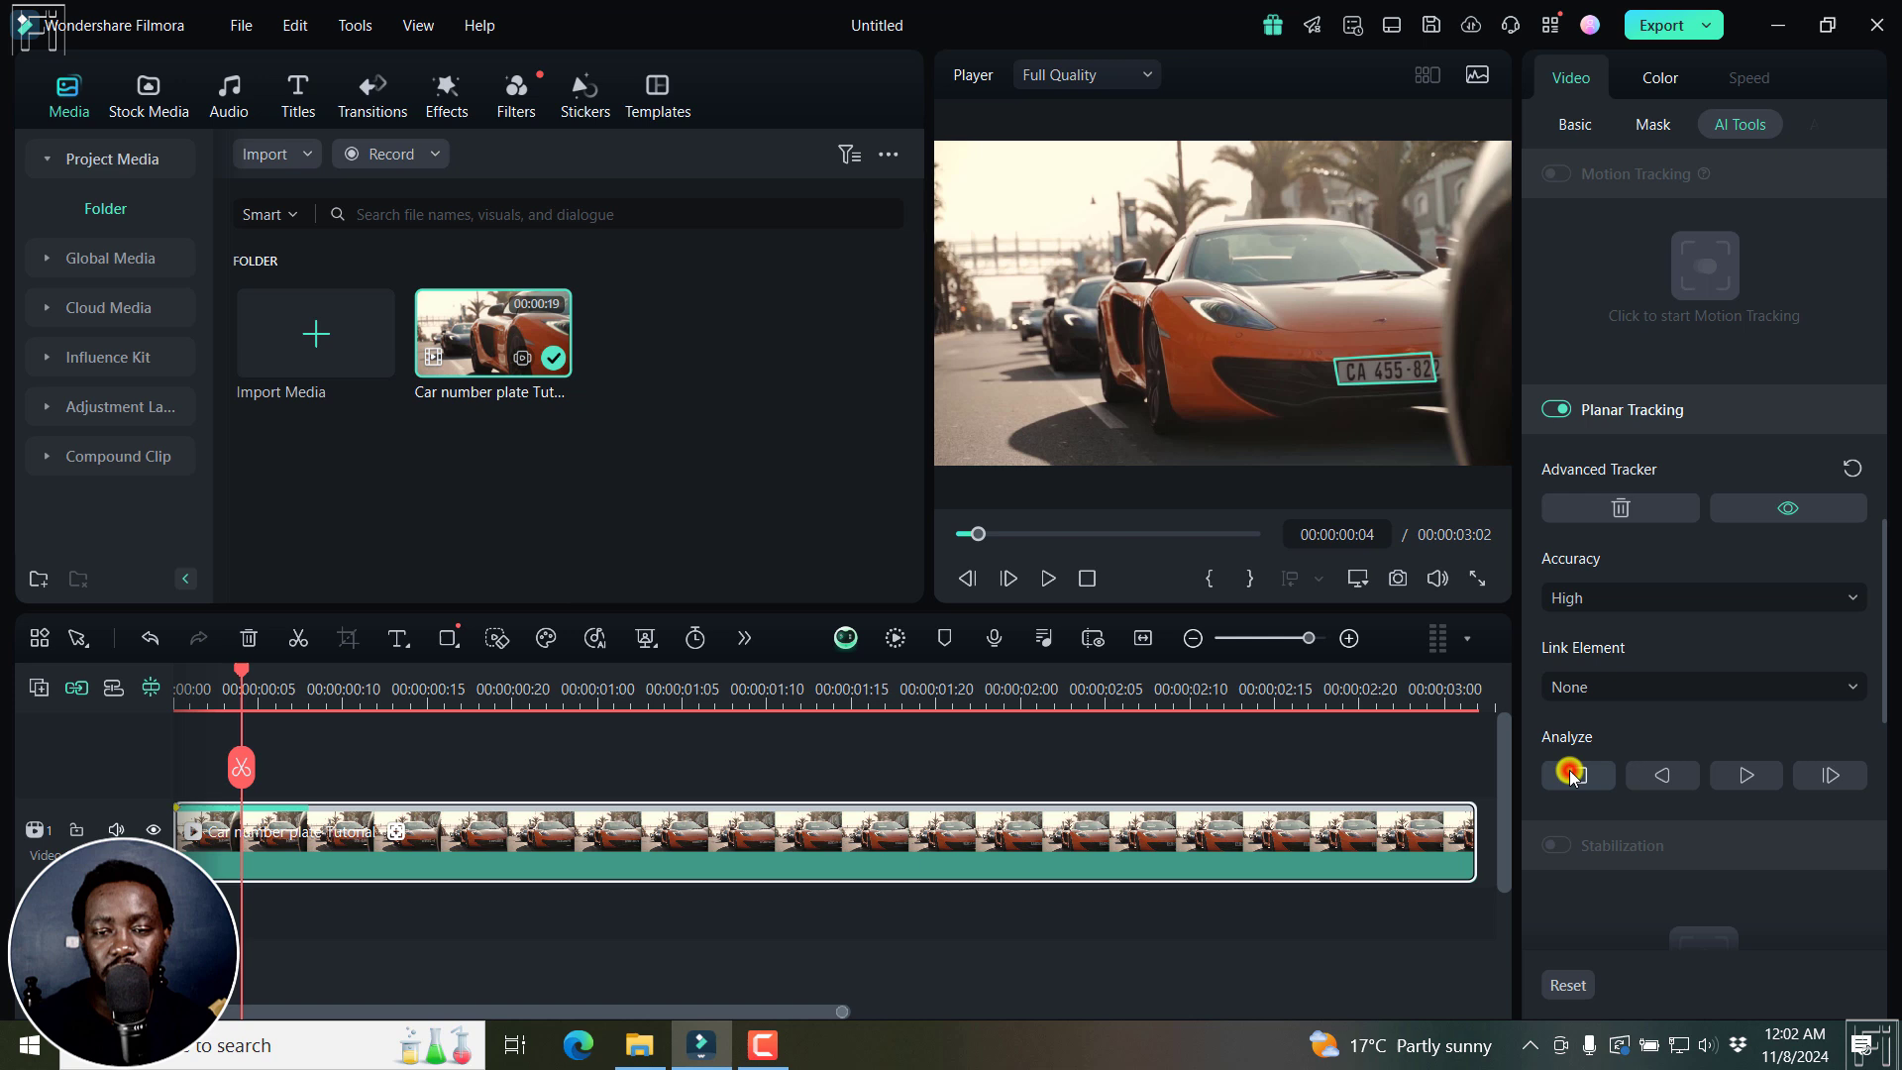
click(1572, 774)
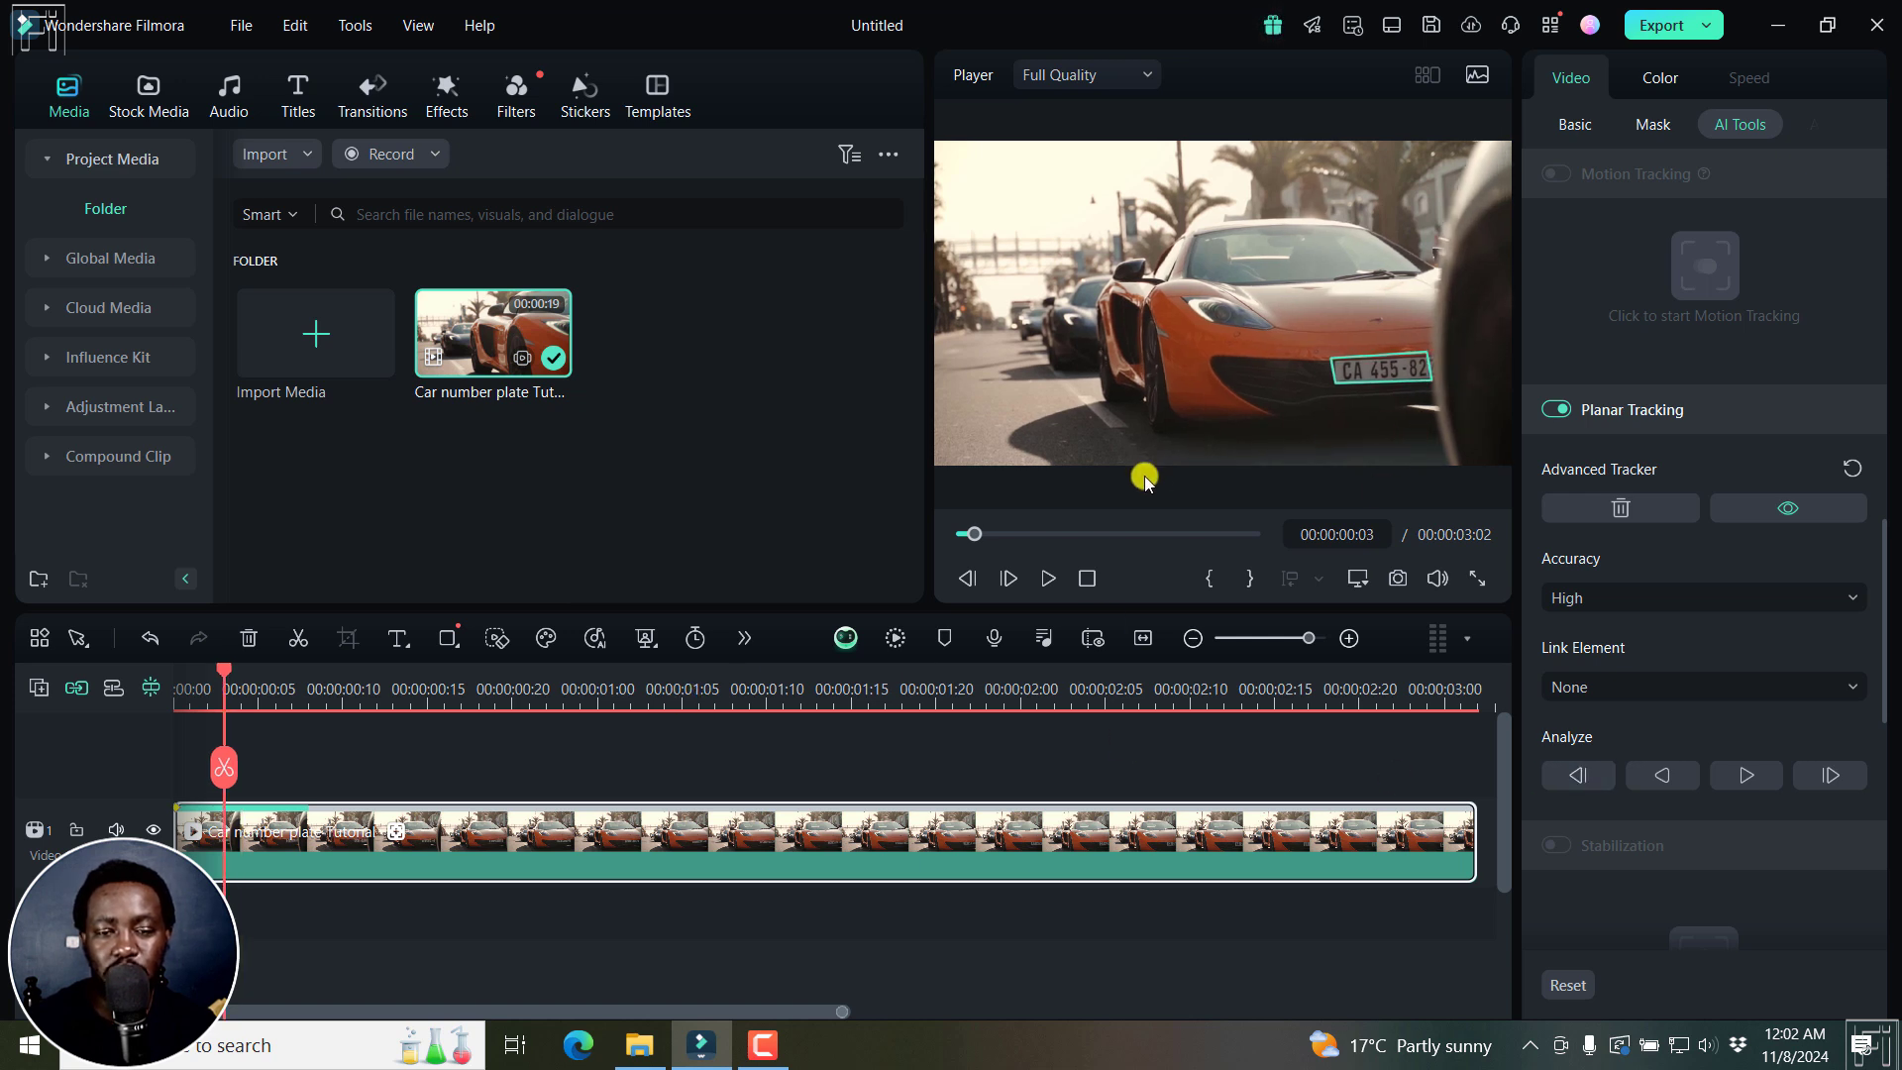
Refit the tracking box, track forward, correct its drift at 01:21, and track on to 00:00:03:01.
click(1382, 375)
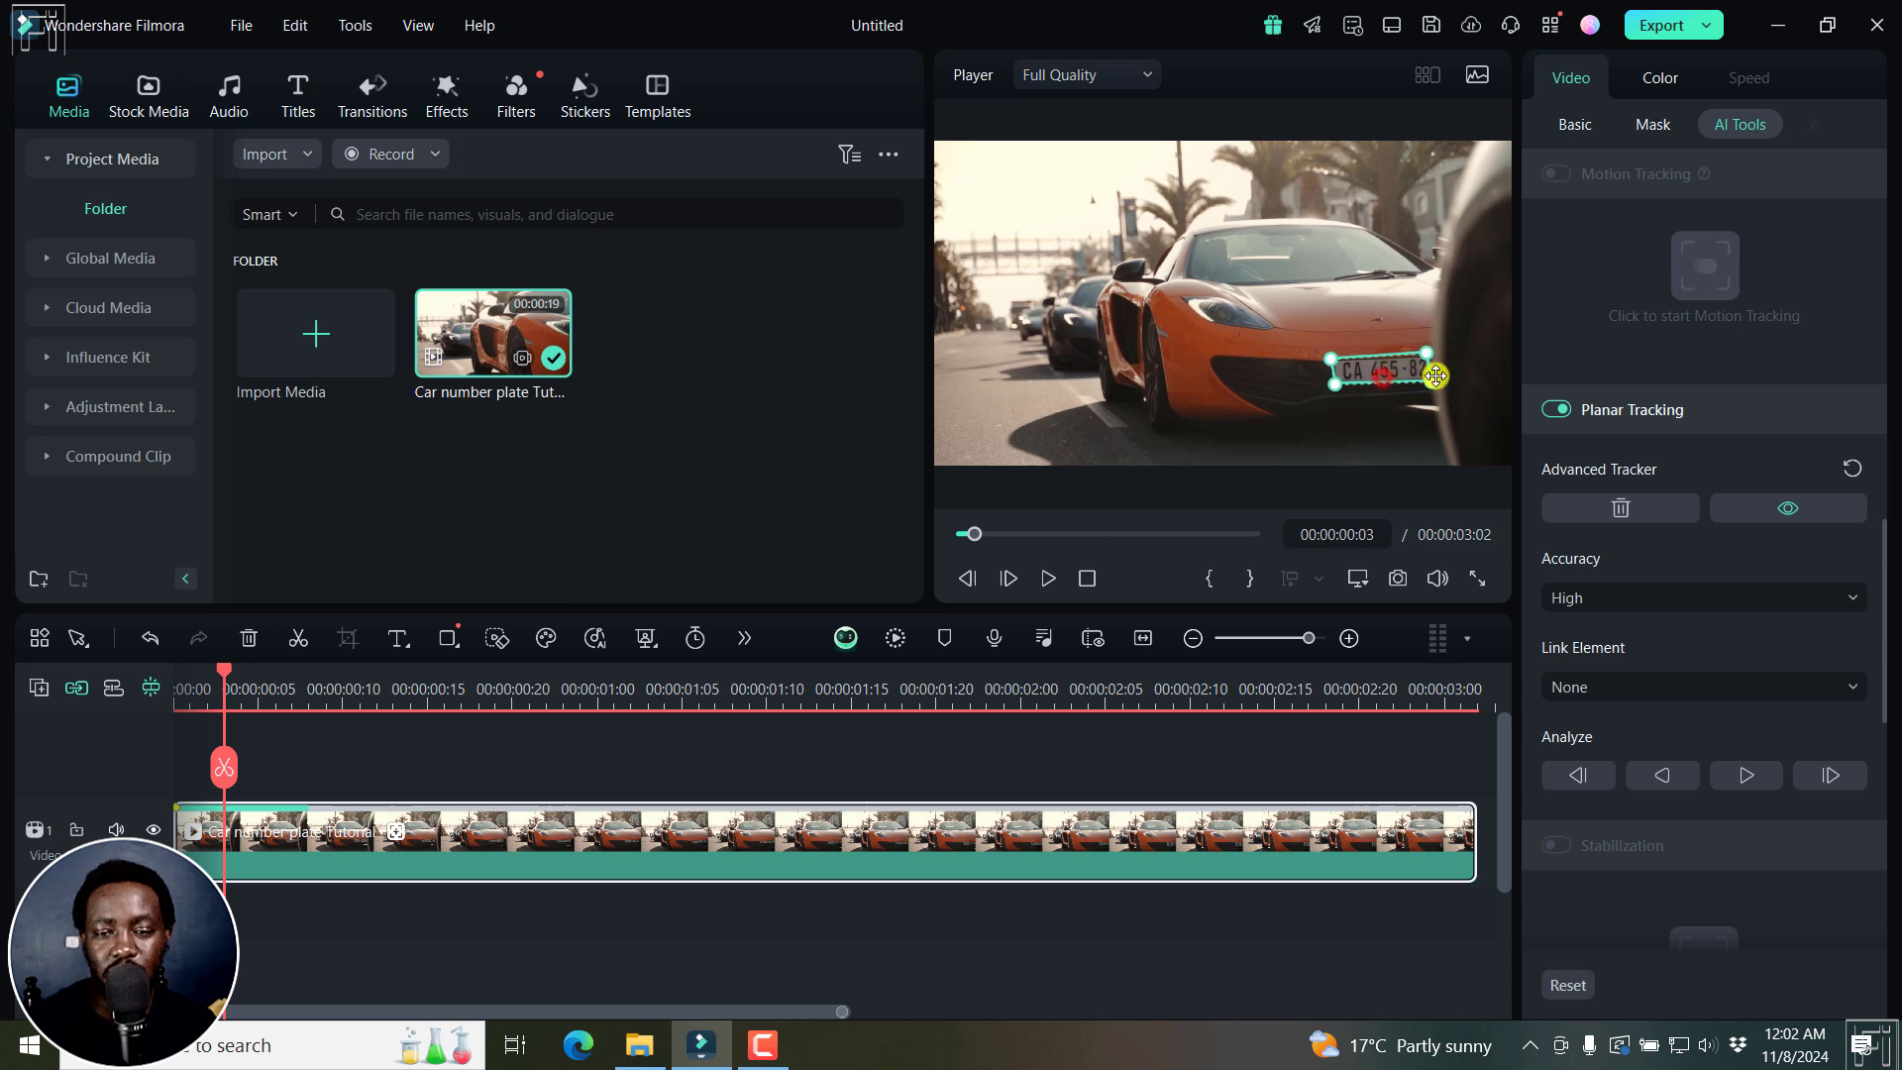
drag(1427, 358, 1441, 382)
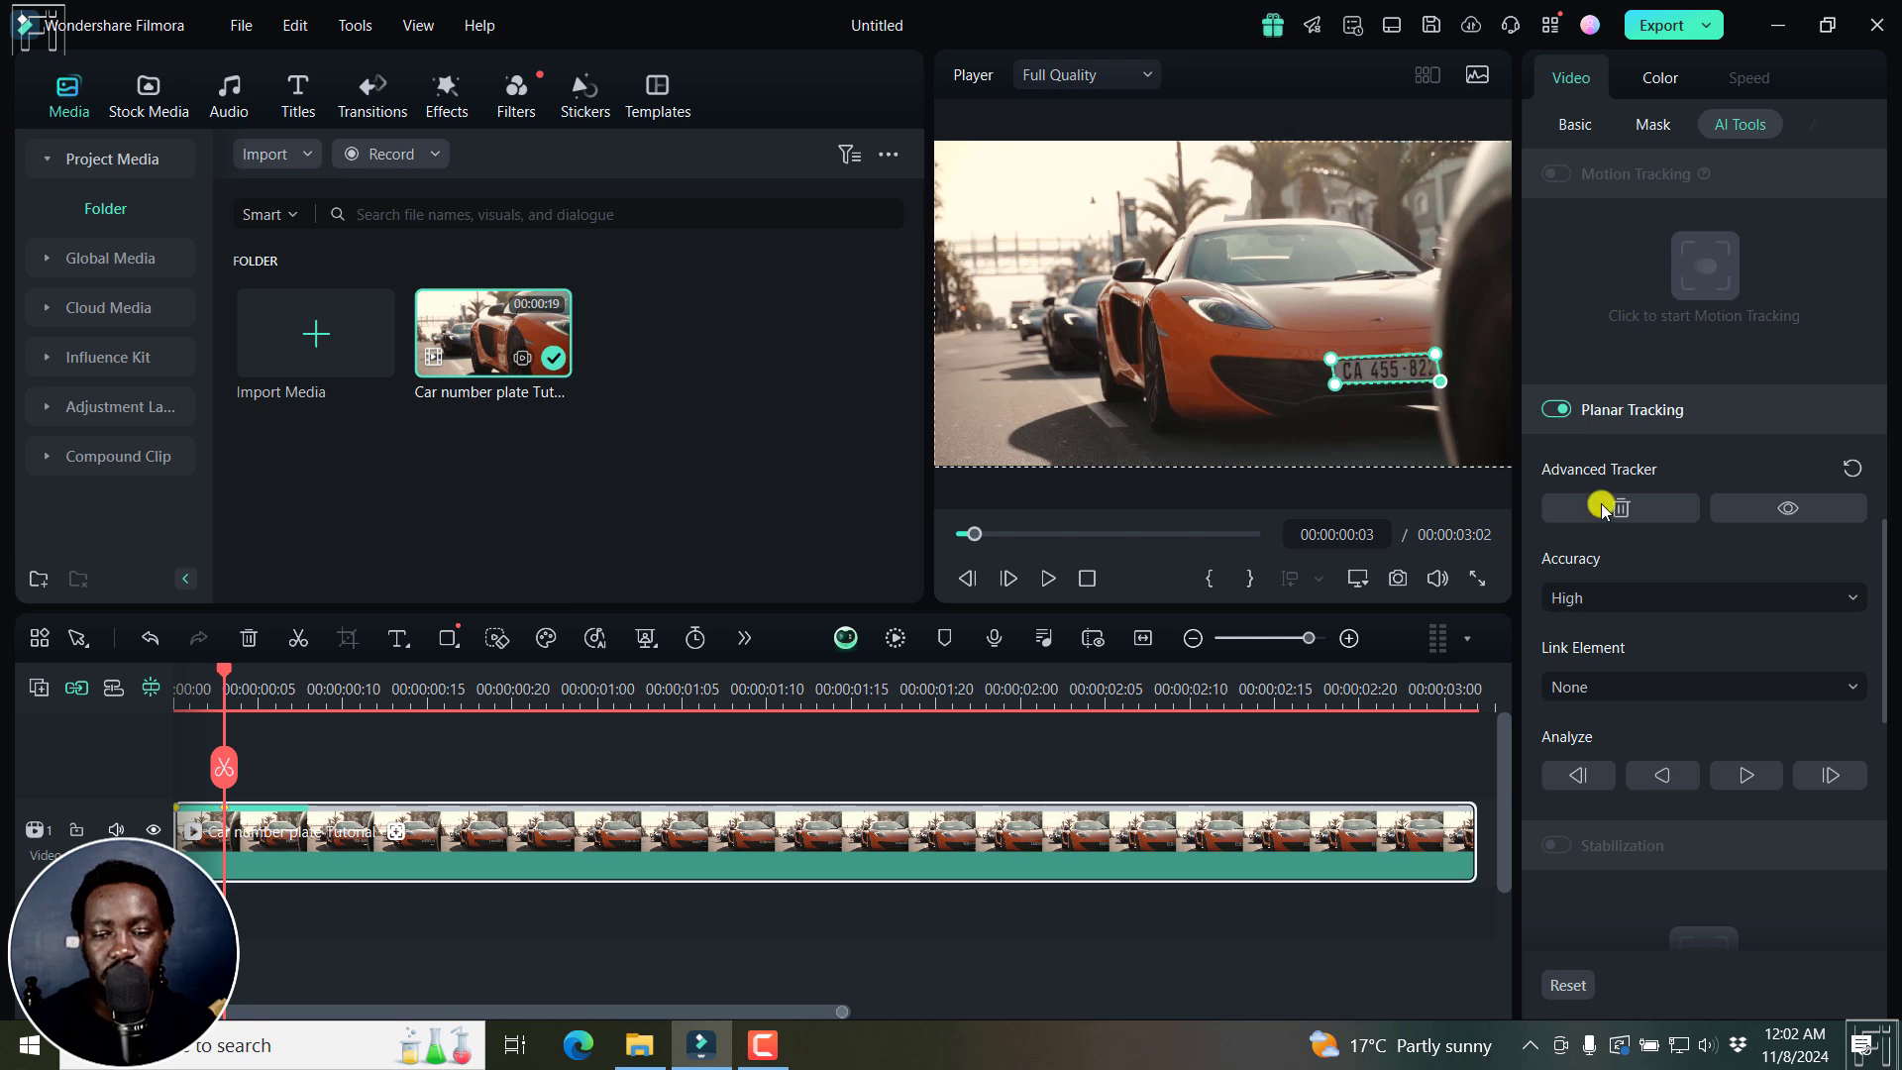
click(1744, 774)
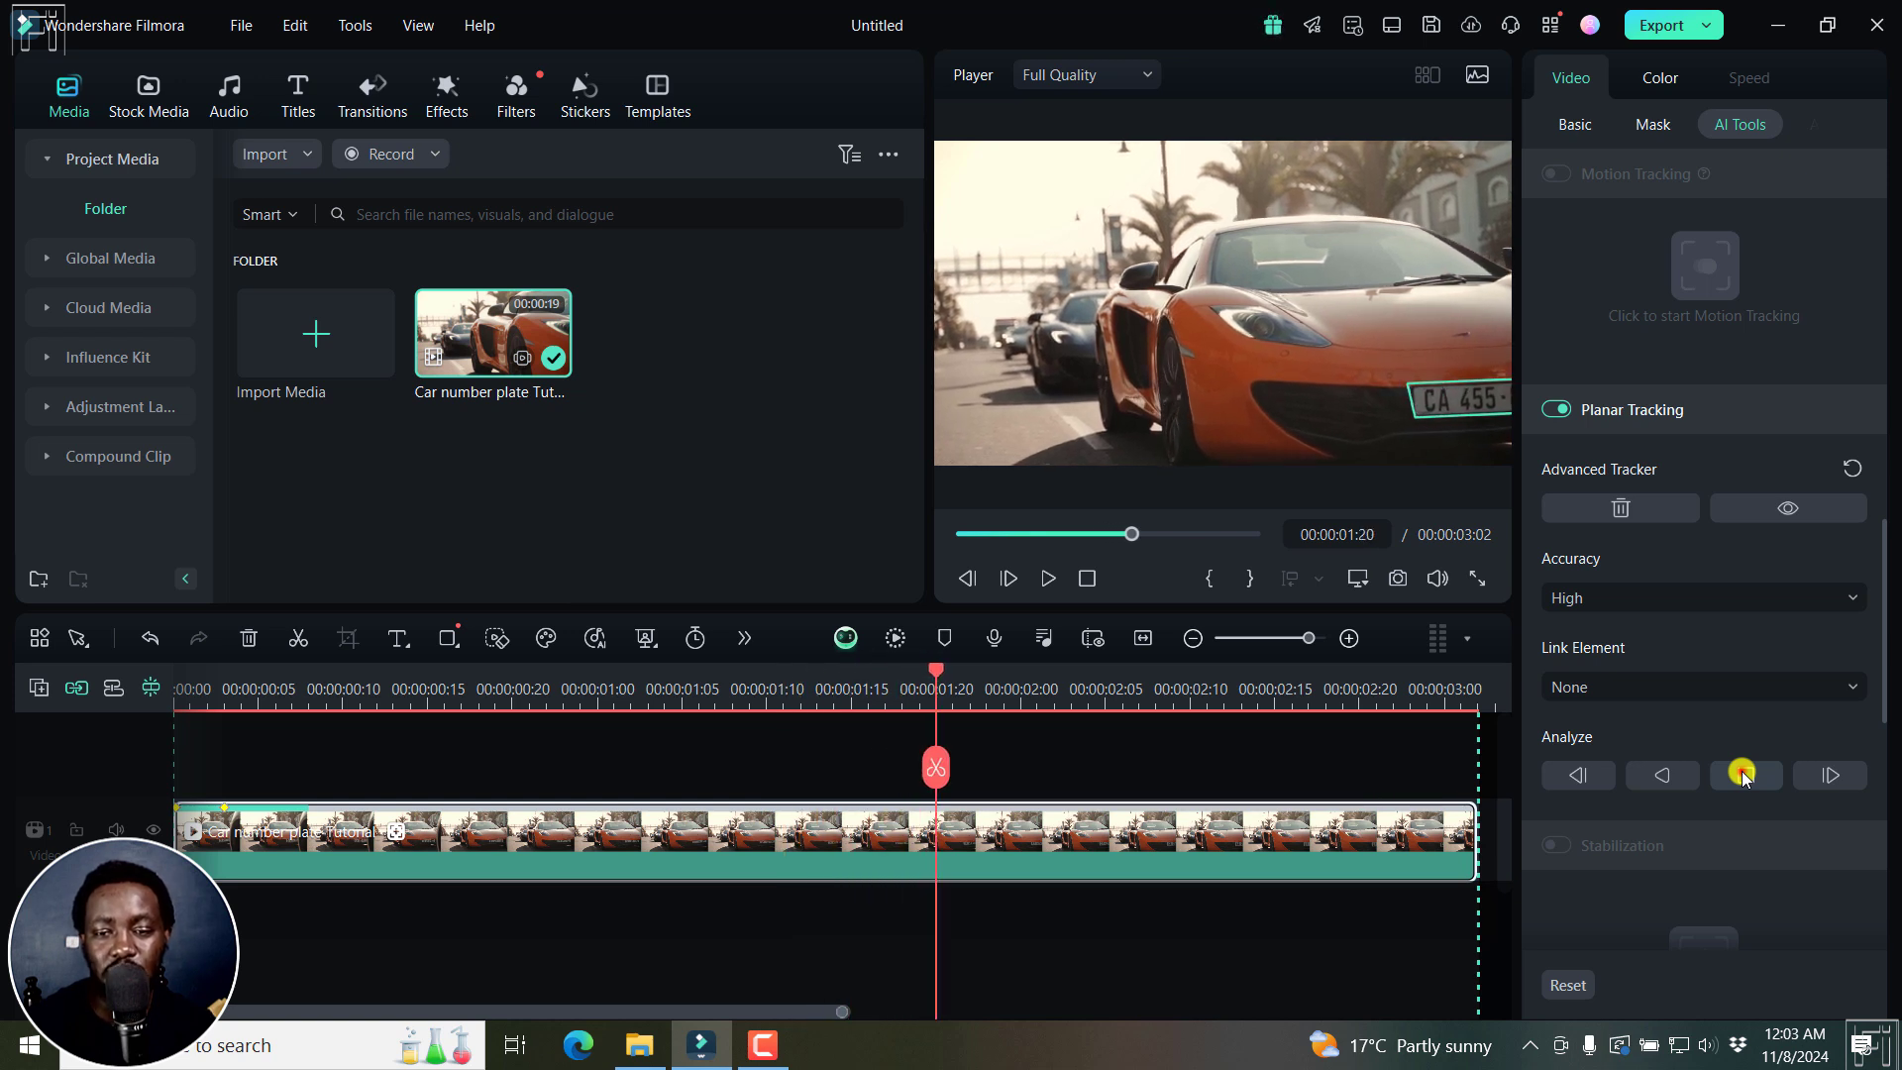
click(1742, 773)
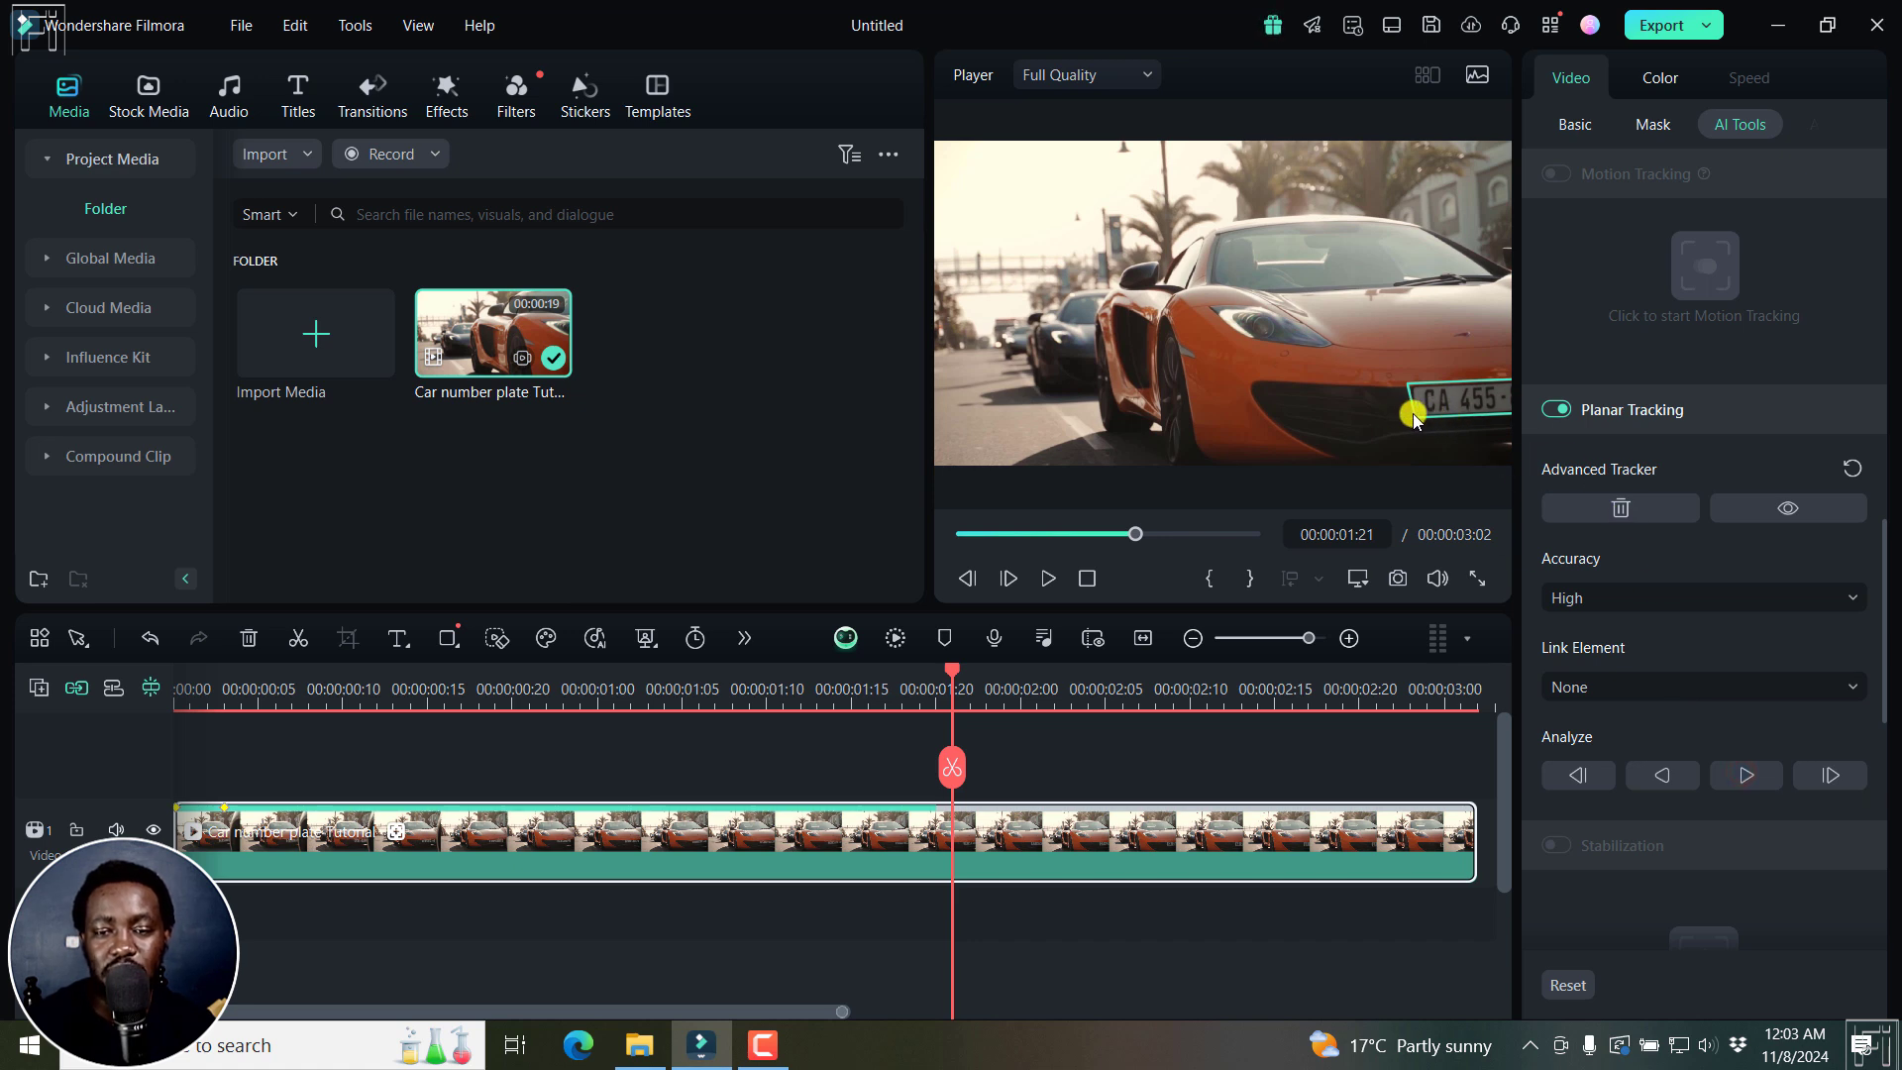
drag(1412, 414, 1417, 420)
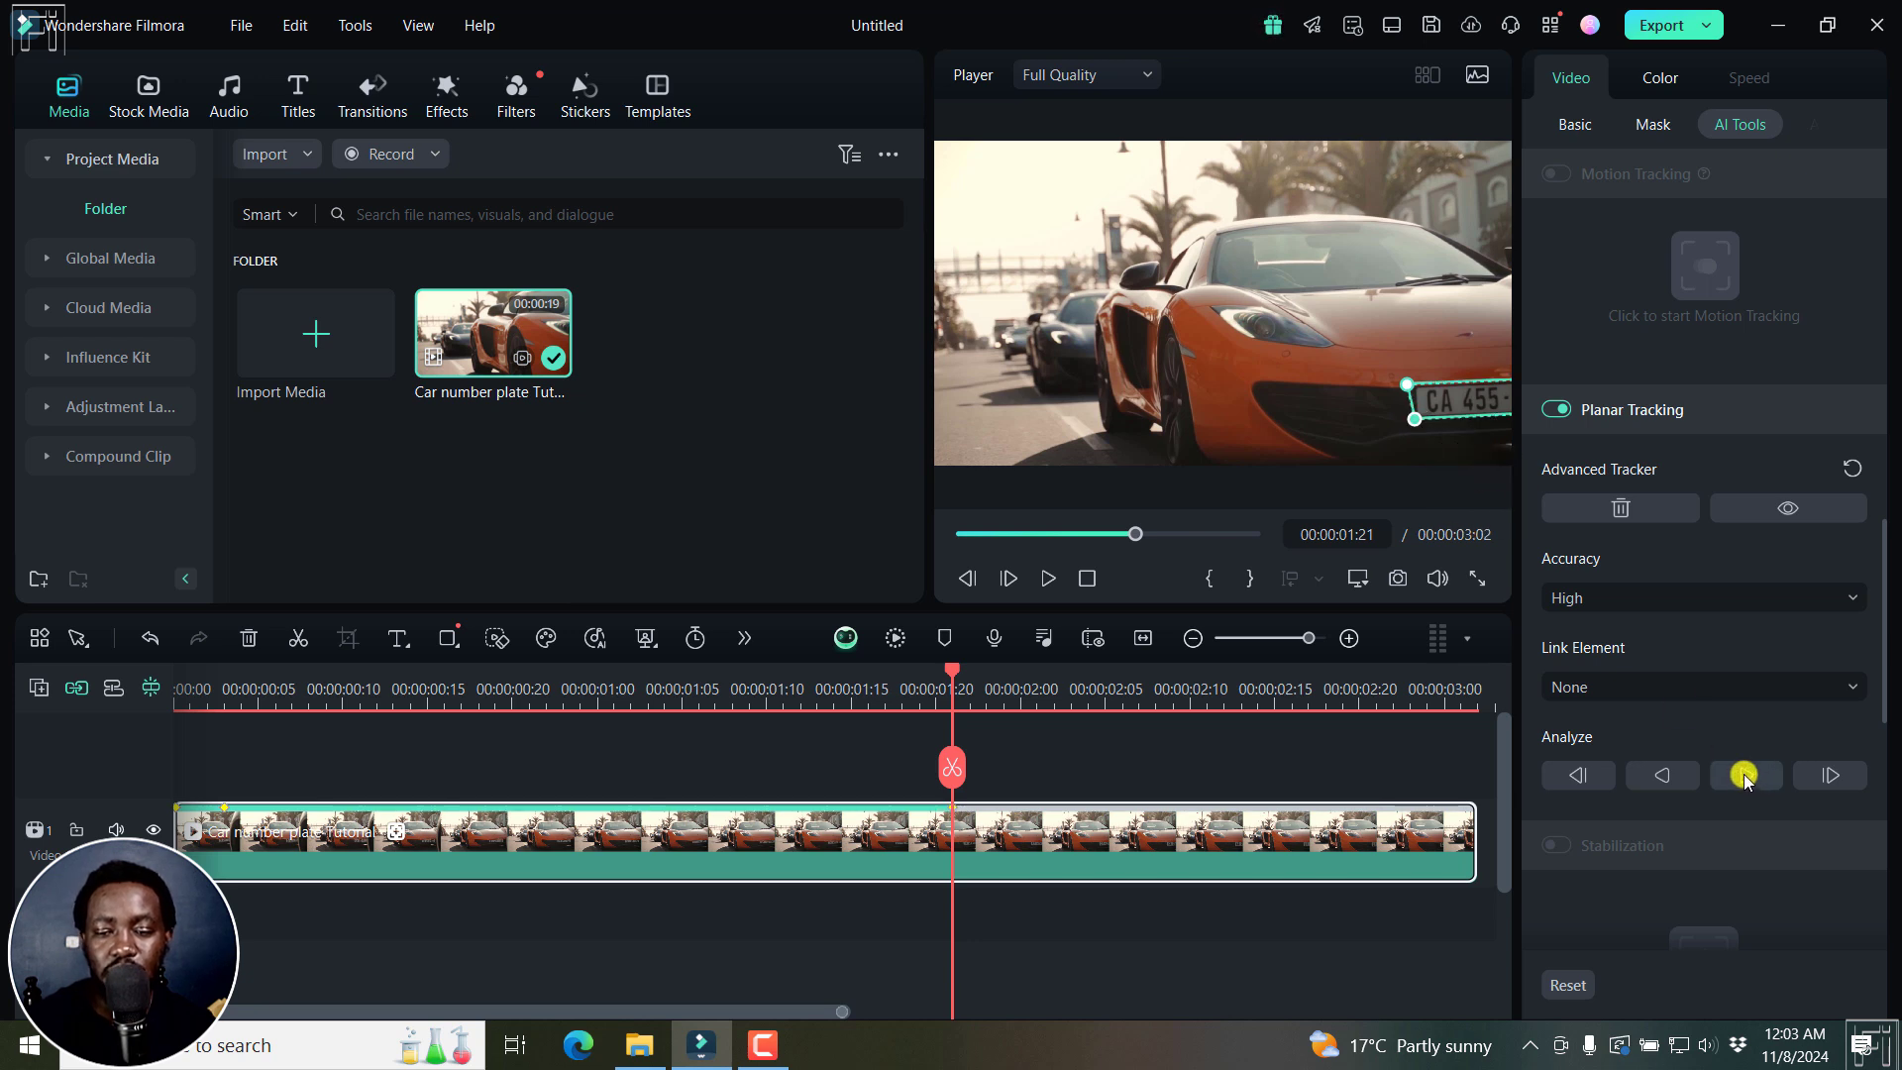
click(1746, 776)
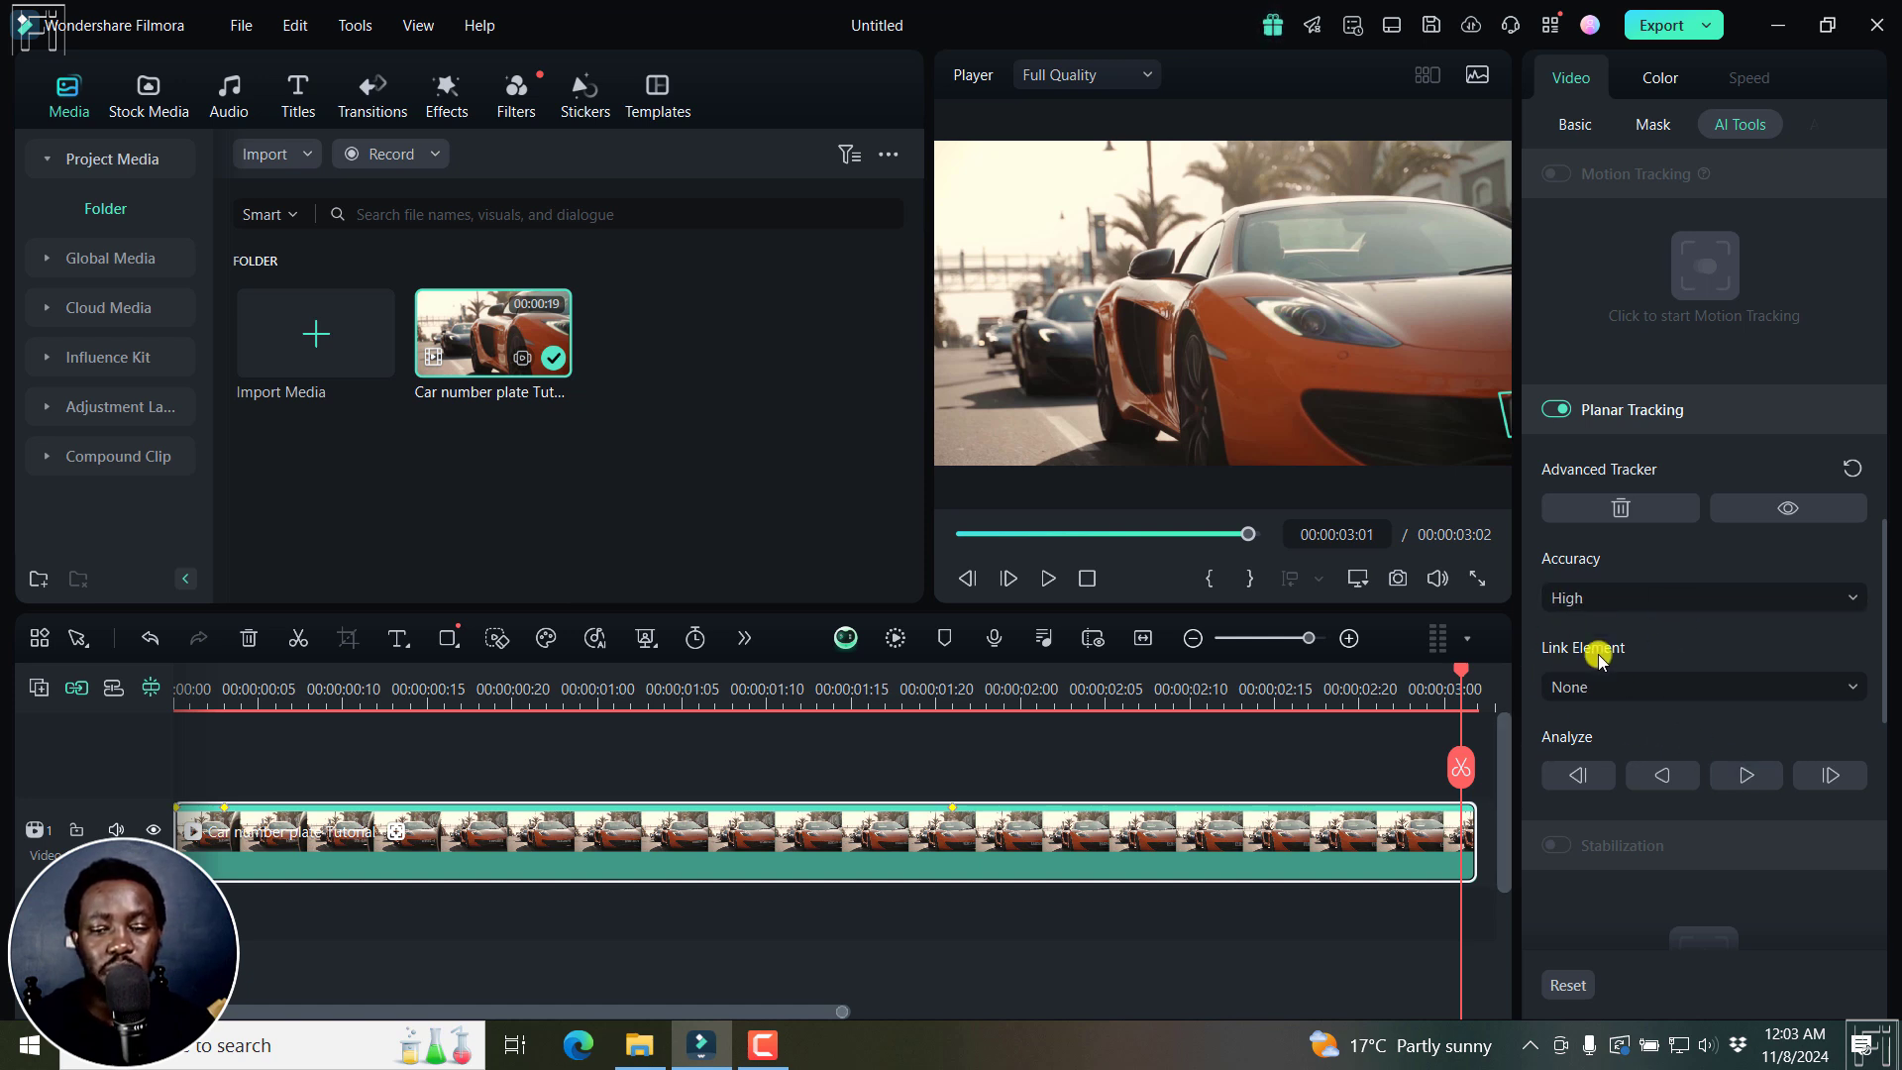
Set the tracker's Link Element to Add a mosaic.
click(1620, 688)
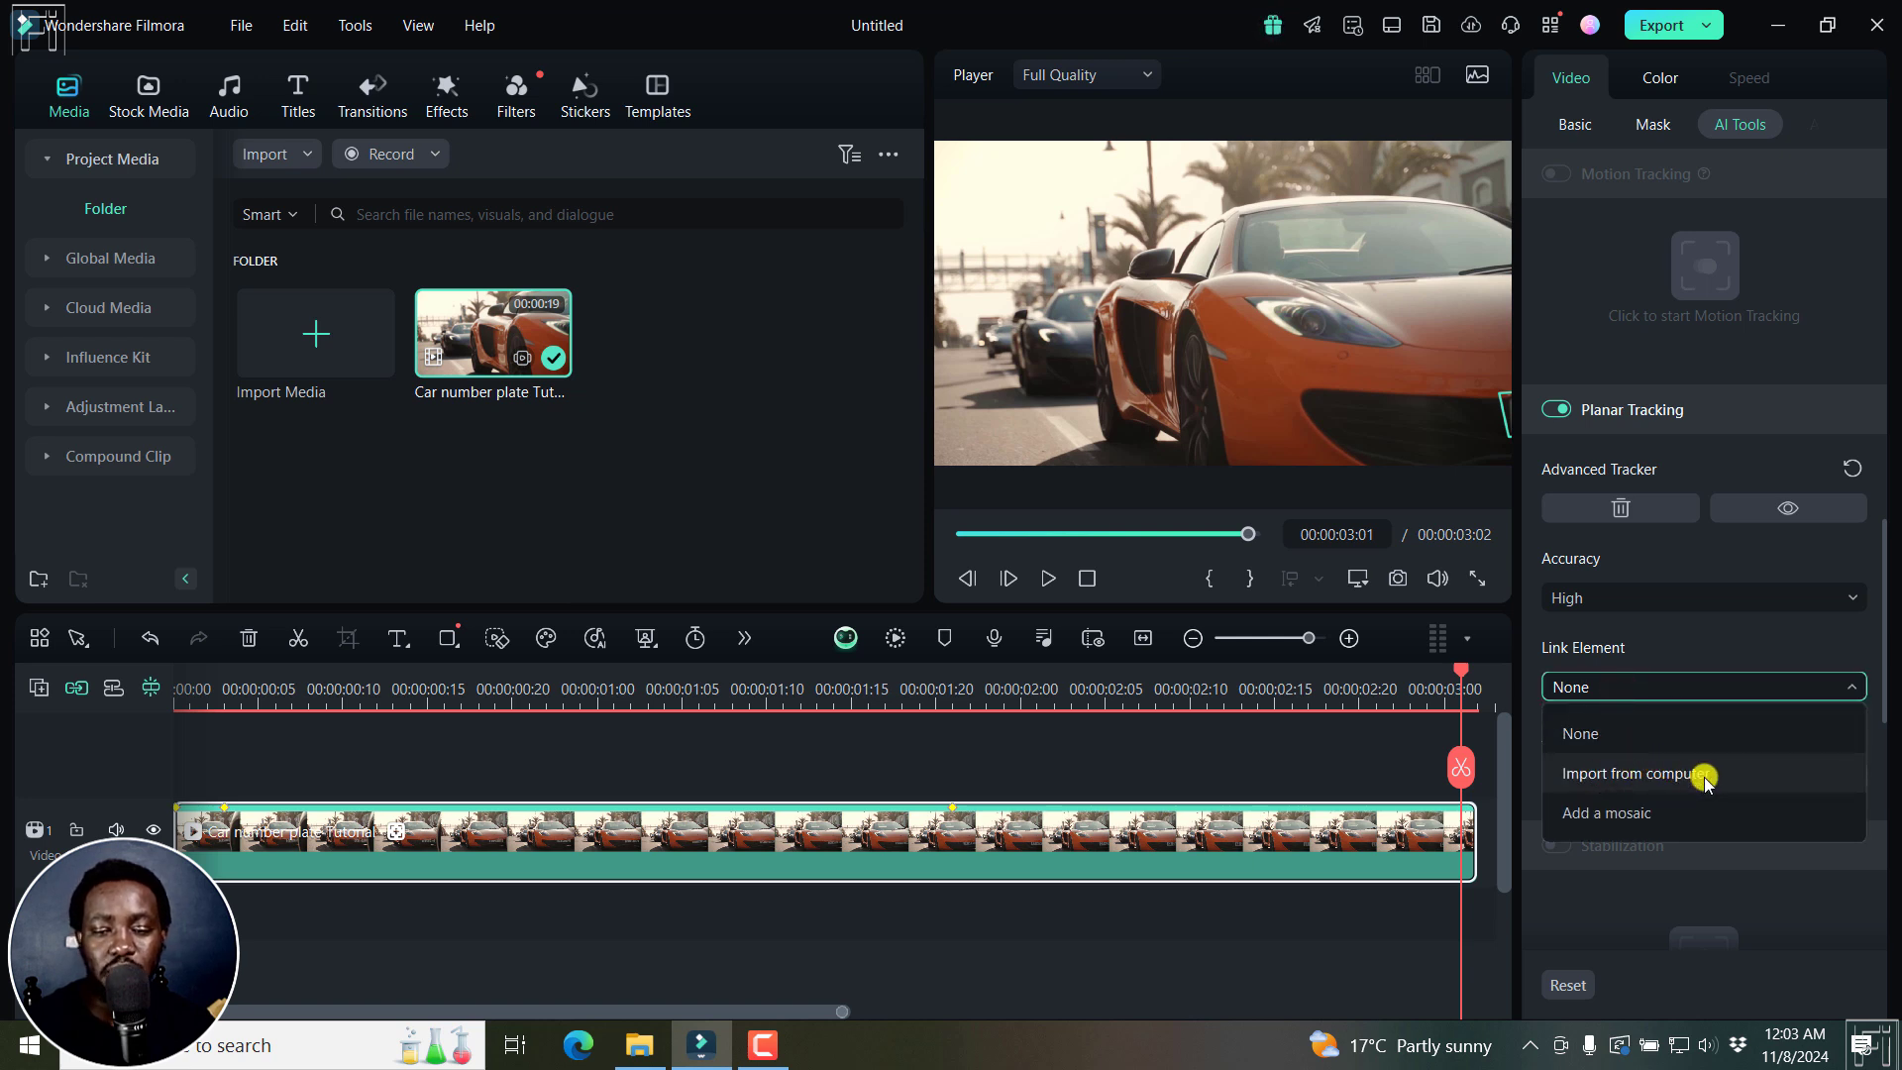
click(1620, 815)
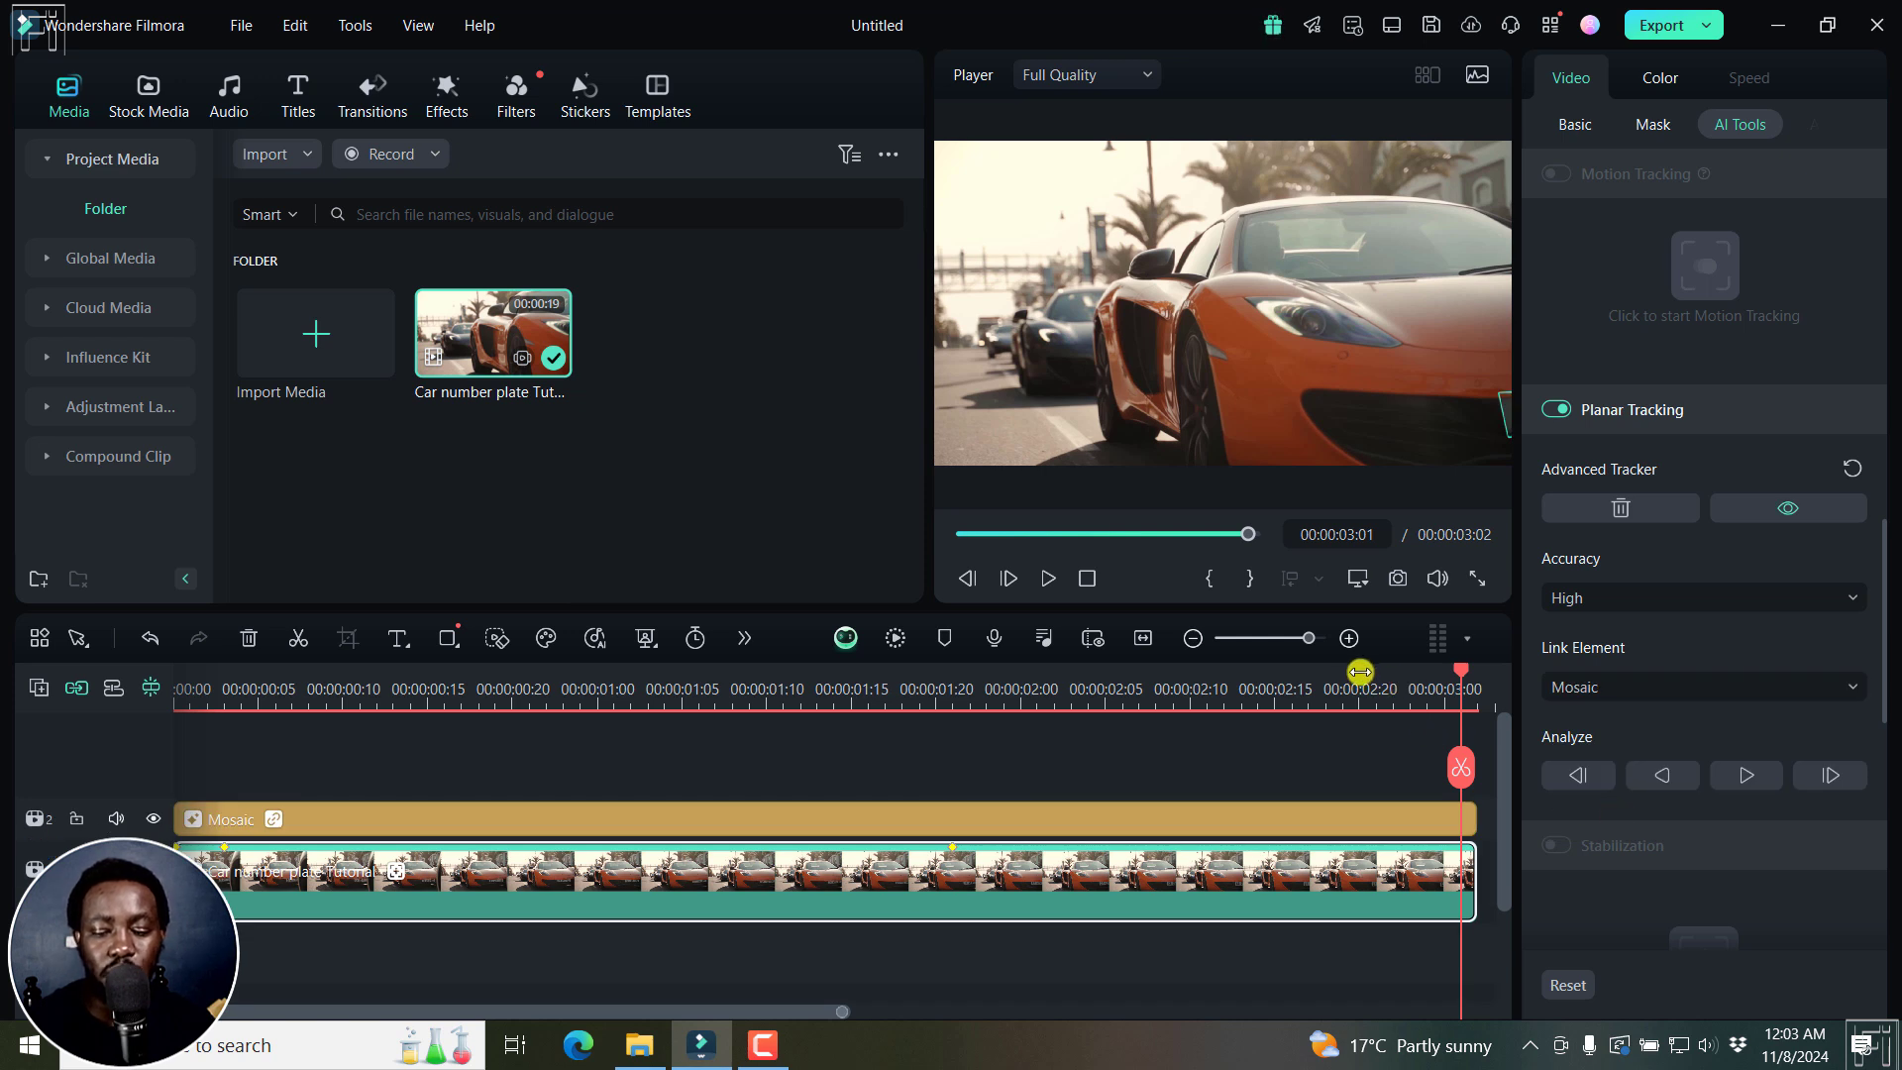
Hide the target box and play the clip to check the mosaic over the plate.
click(1789, 508)
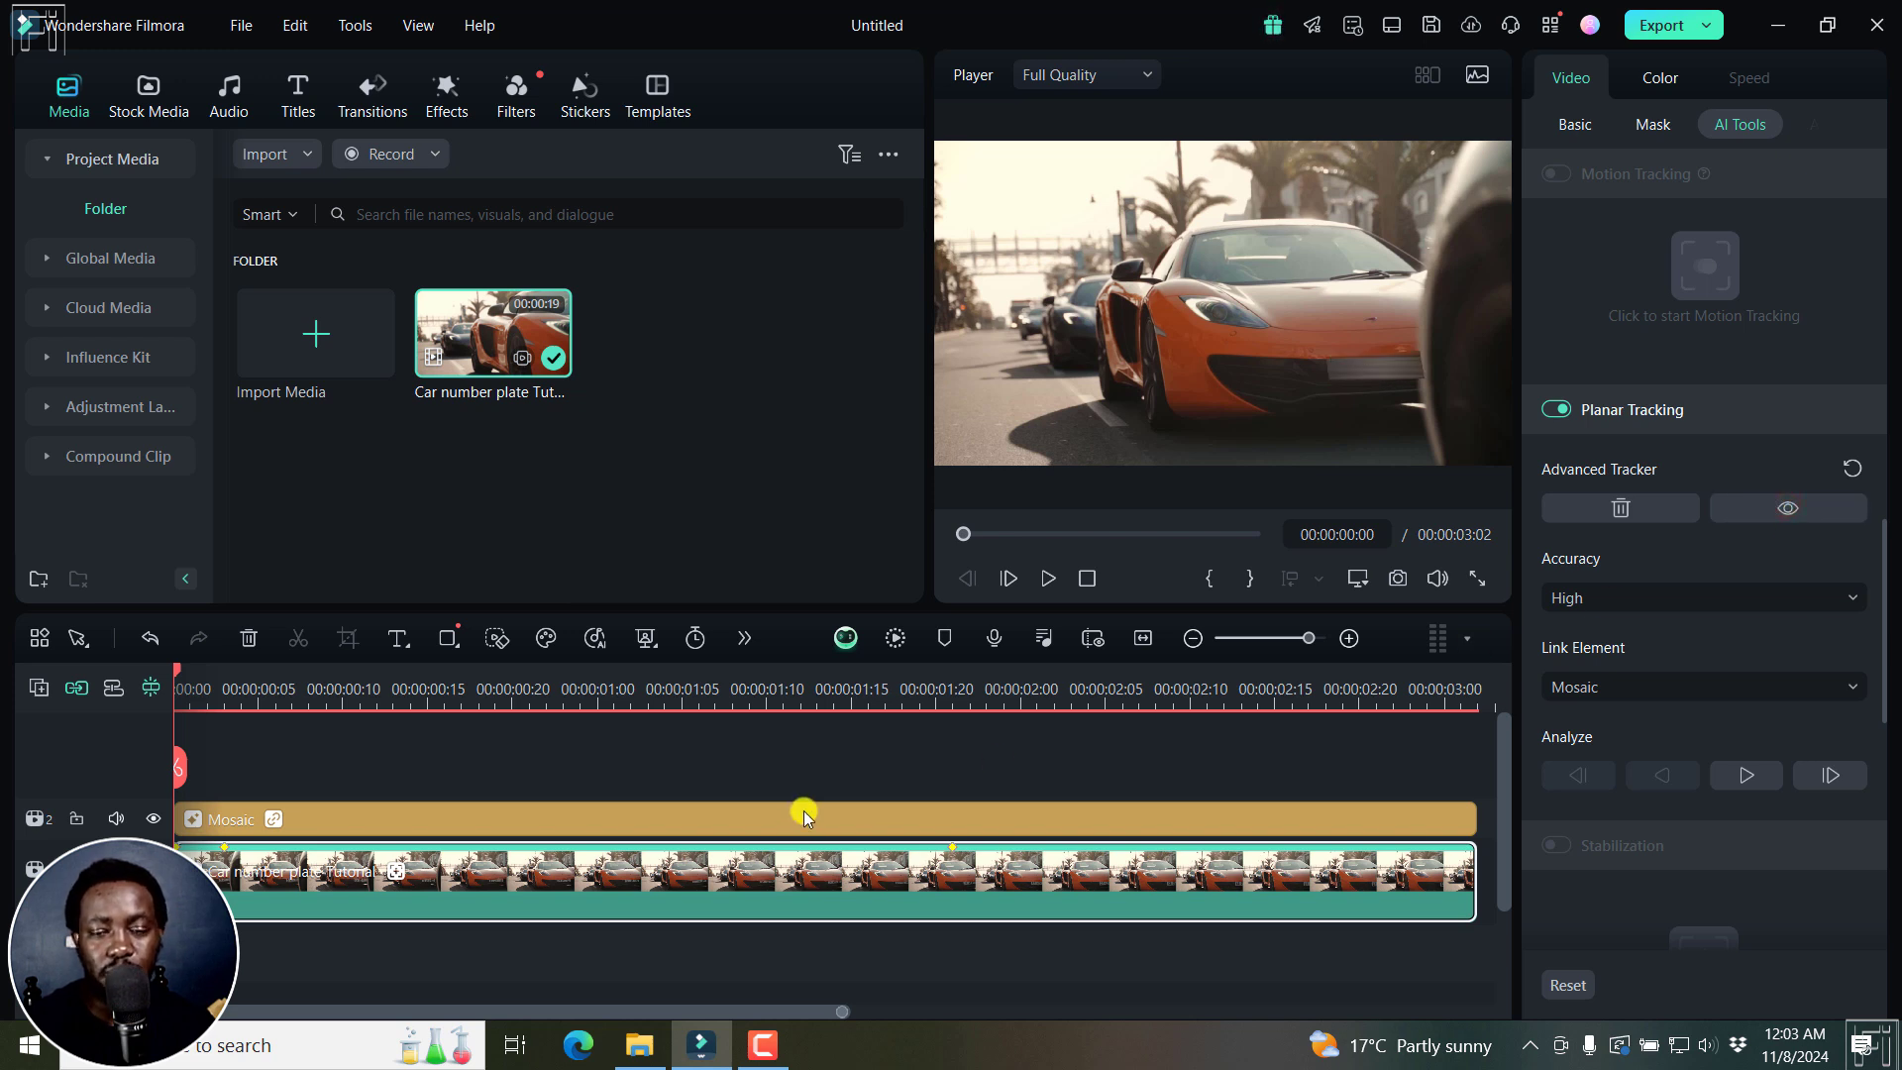
key(space)
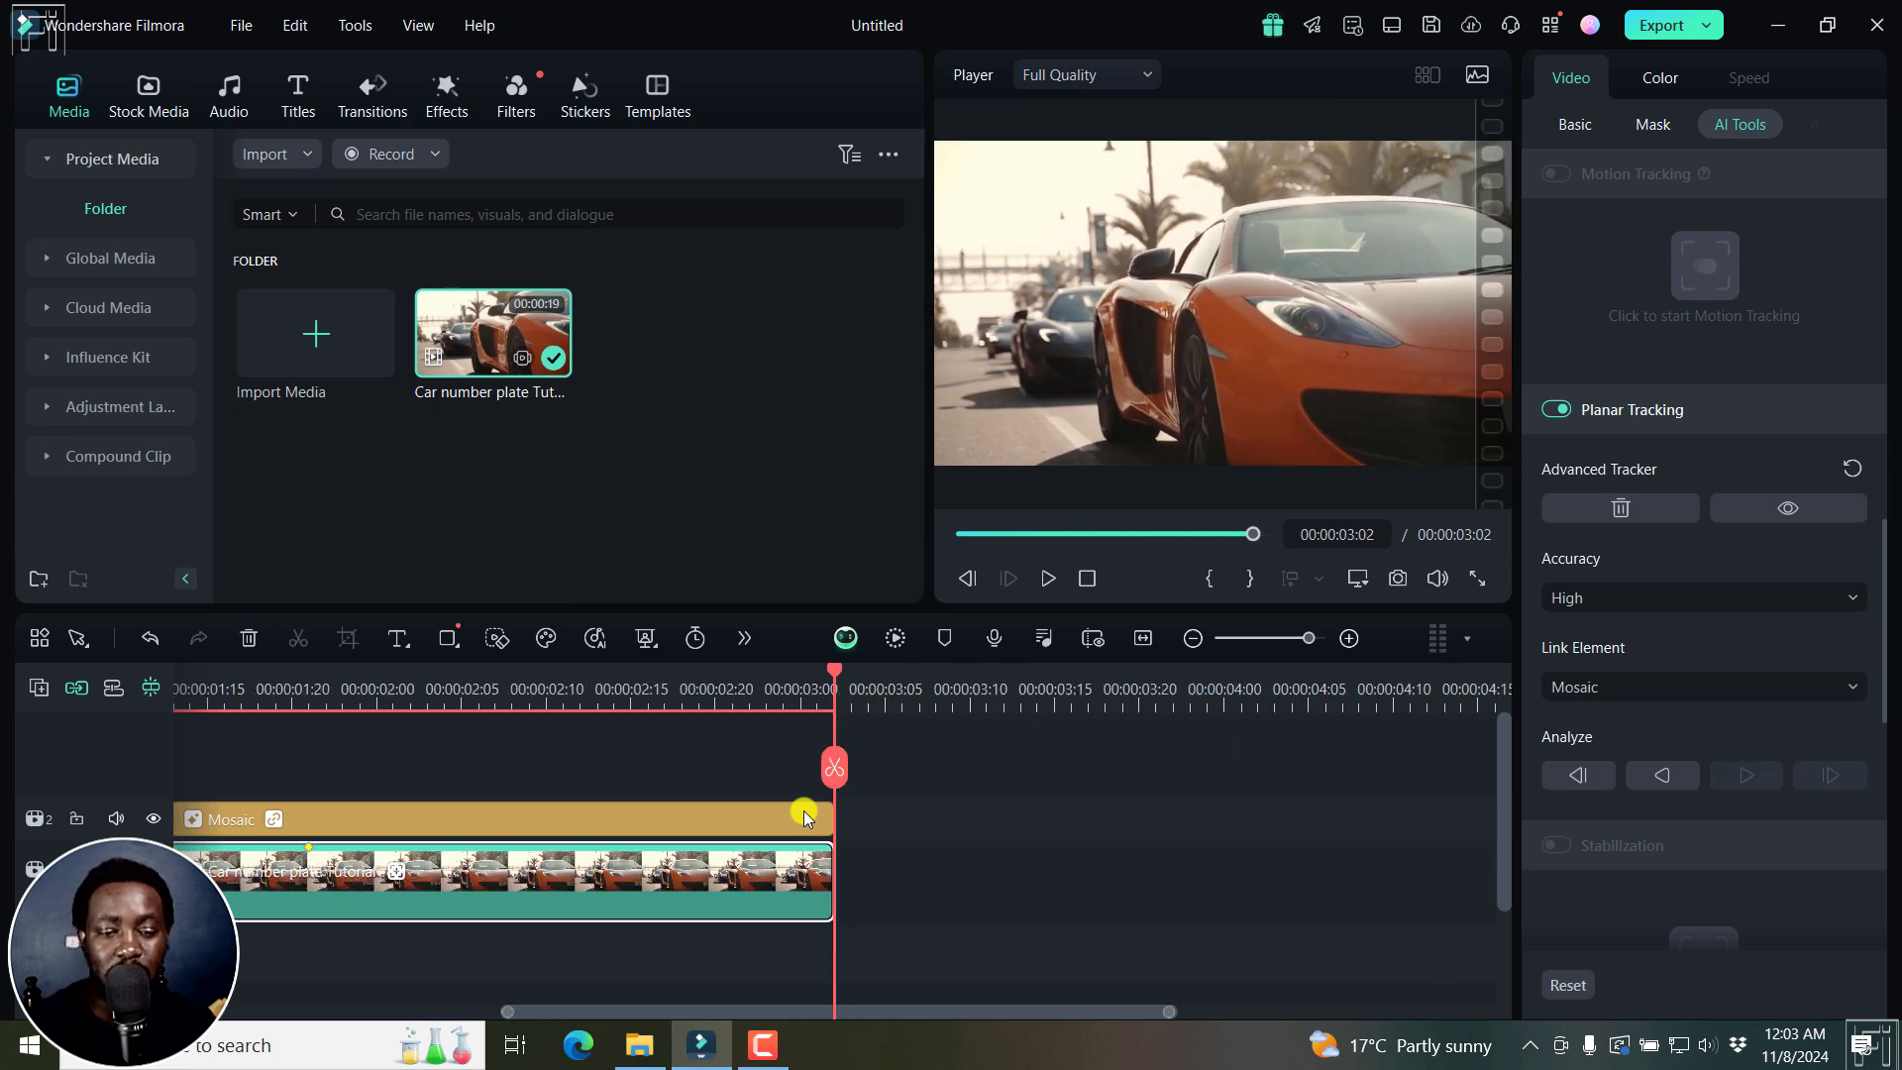
key(Home)
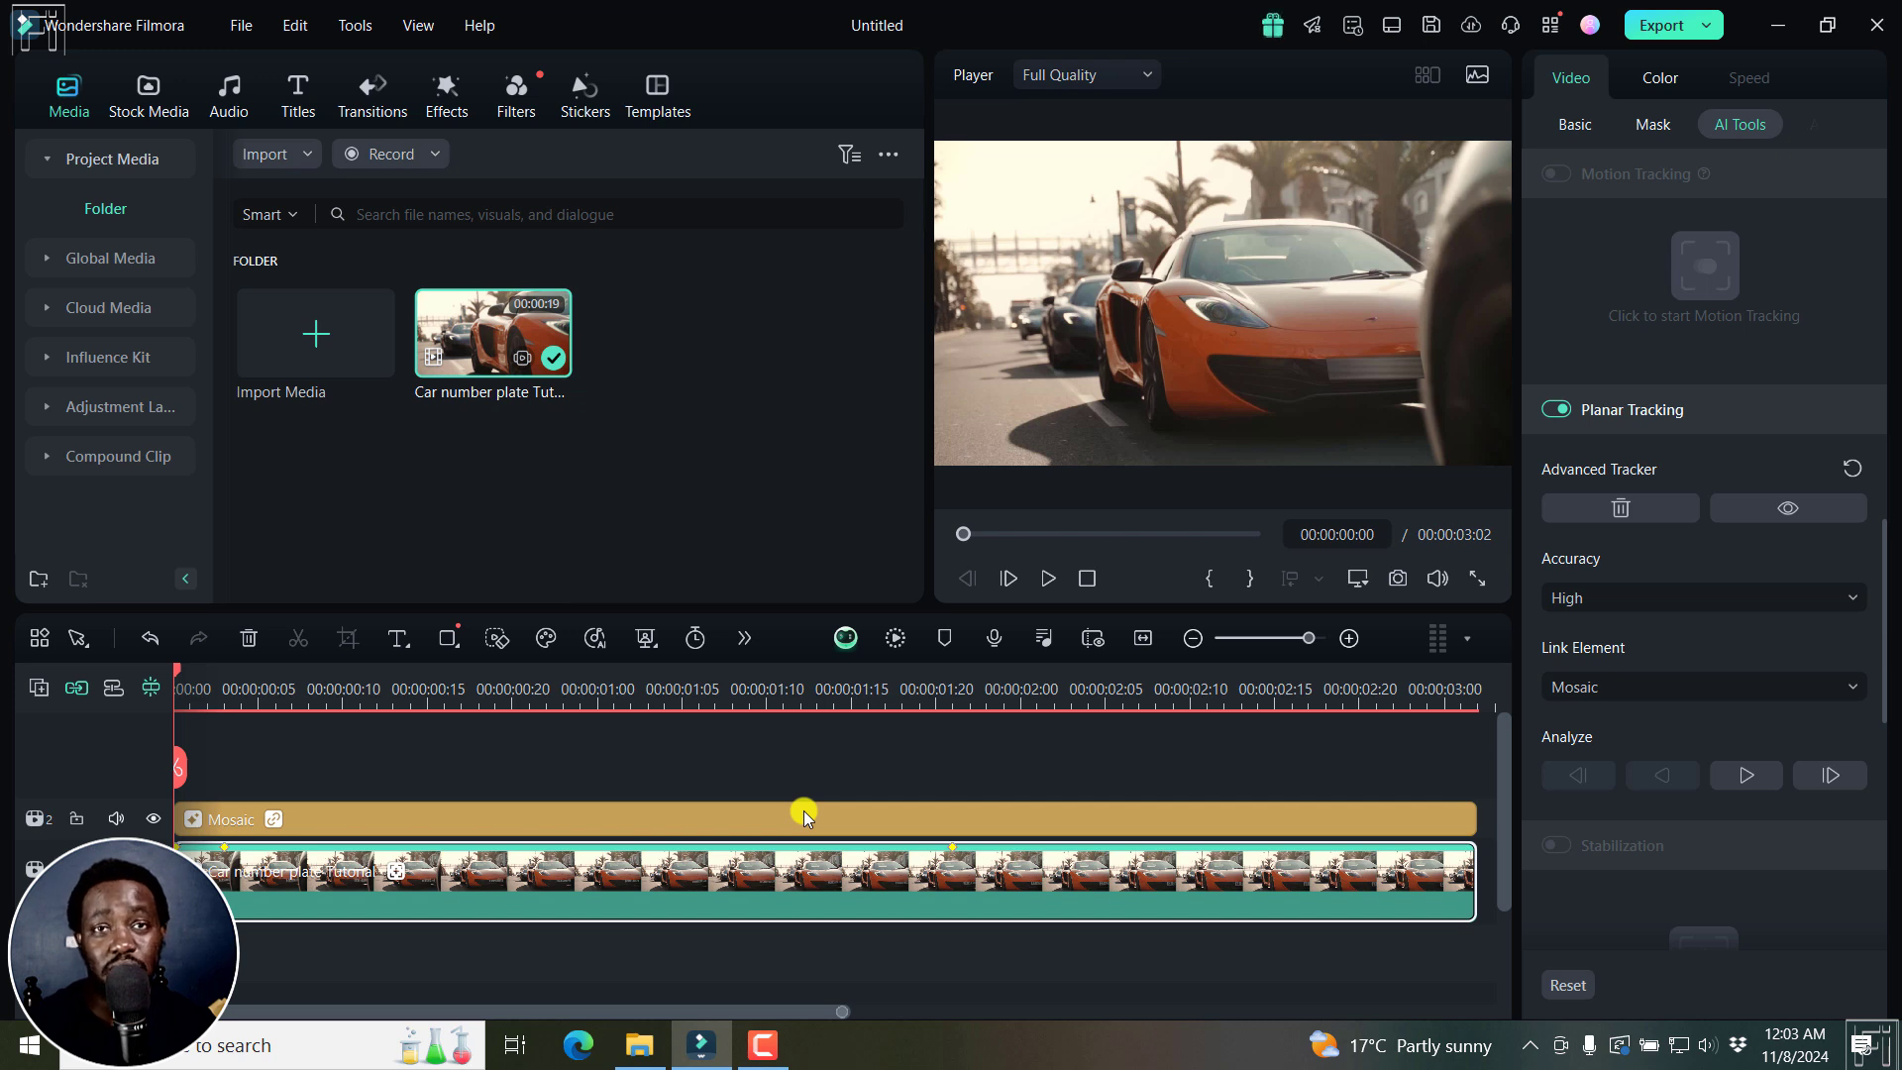